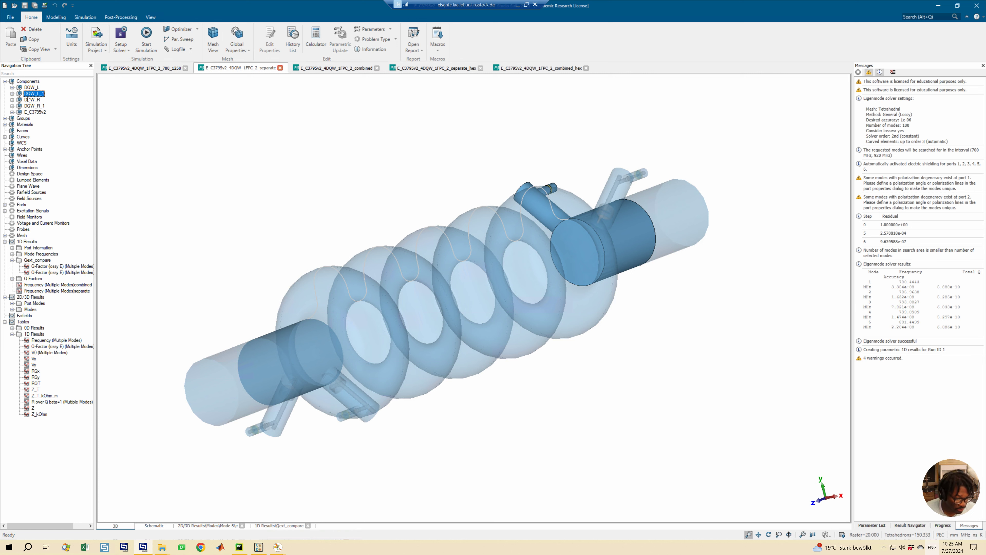
# - Highlight the DQW_L, DQW_R, E_C3795v2 and DQW_R_1 components, ending with DQW_R_1 and E_C3795v2 together
pyautogui.press('Down')
pyautogui.press('Down')
pyautogui.click(32, 88)
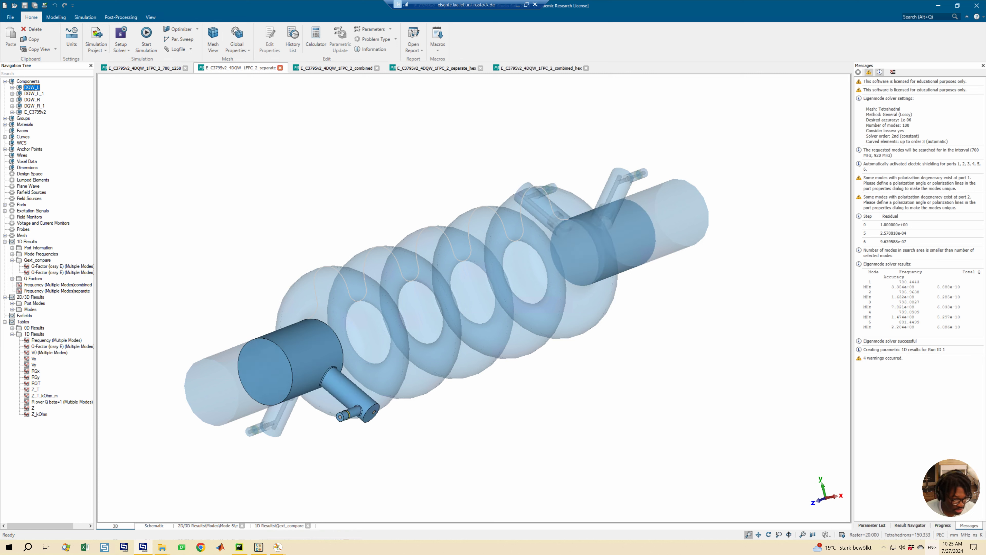
pyautogui.click(30, 100)
pyautogui.click(34, 112)
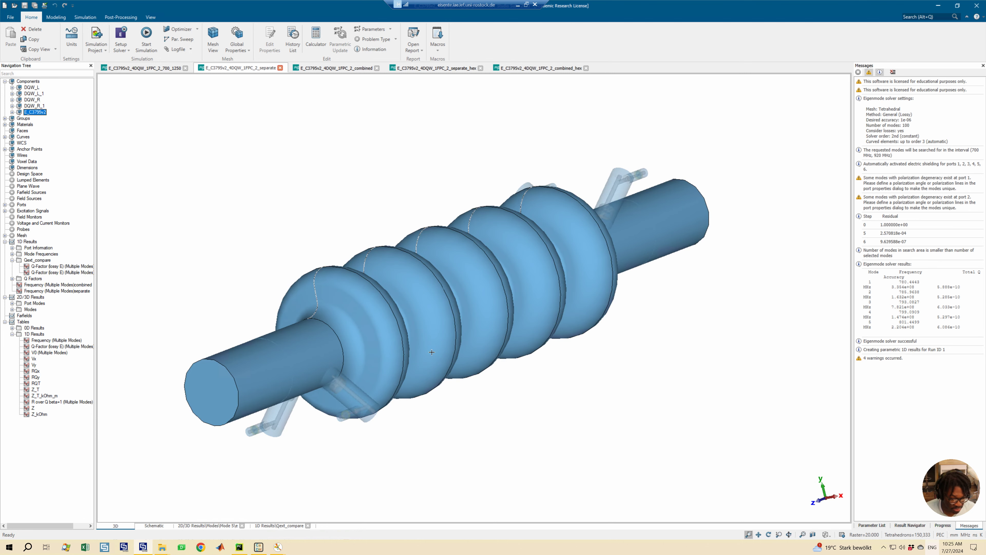
pyautogui.click(34, 106)
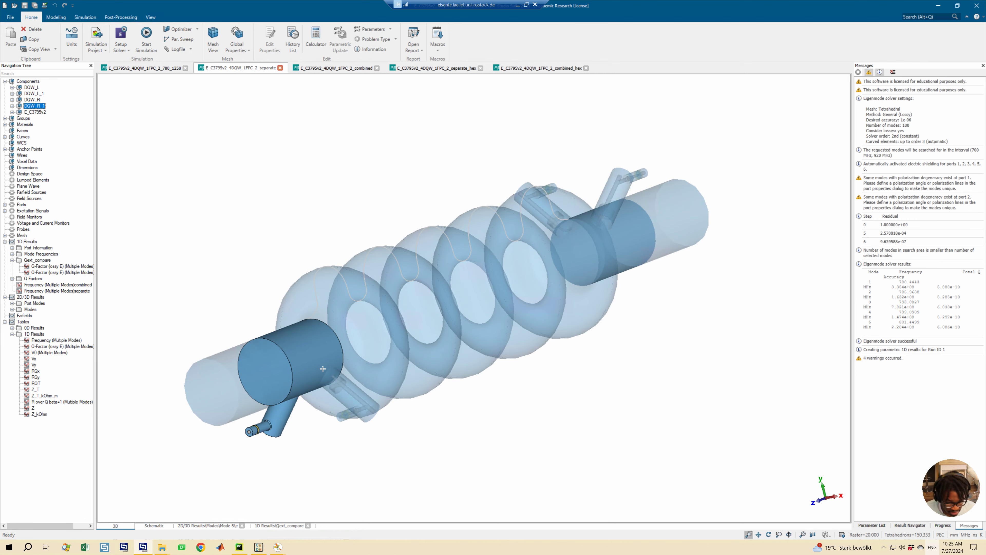
pyautogui.moveTo(289, 354); pyautogui.dragTo(310, 361)
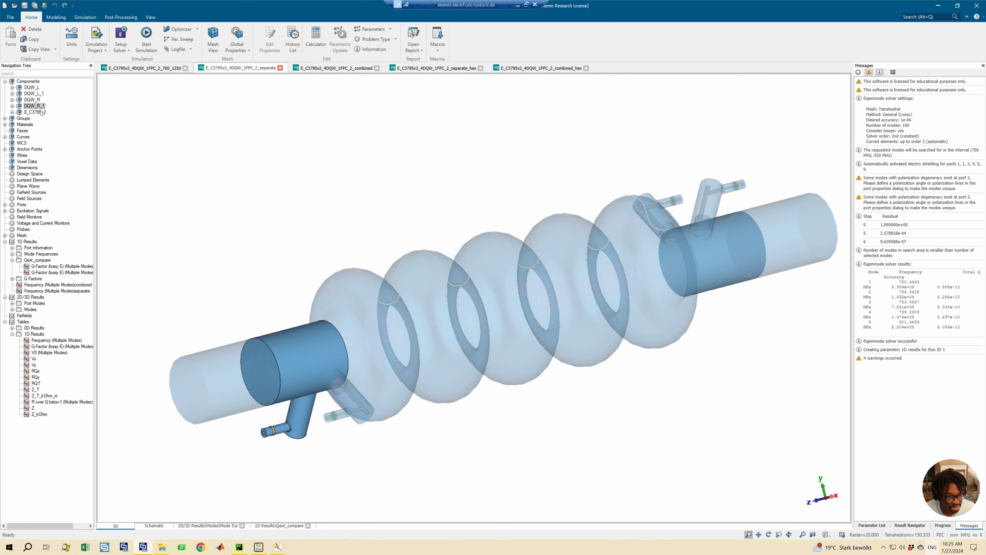
pyautogui.keyDown('ctrl'); pyautogui.click(32, 113); pyautogui.keyUp('ctrl')
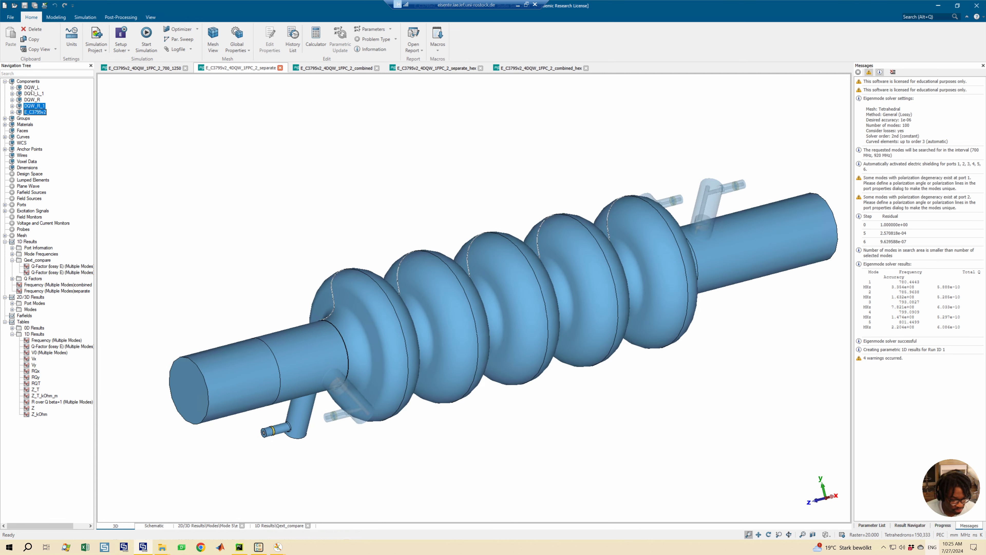
# - Display all components of the separate model and inspect the couplers and beam pipes at both ends from several angles
pyautogui.click(33, 81)
pyautogui.press('Escape')
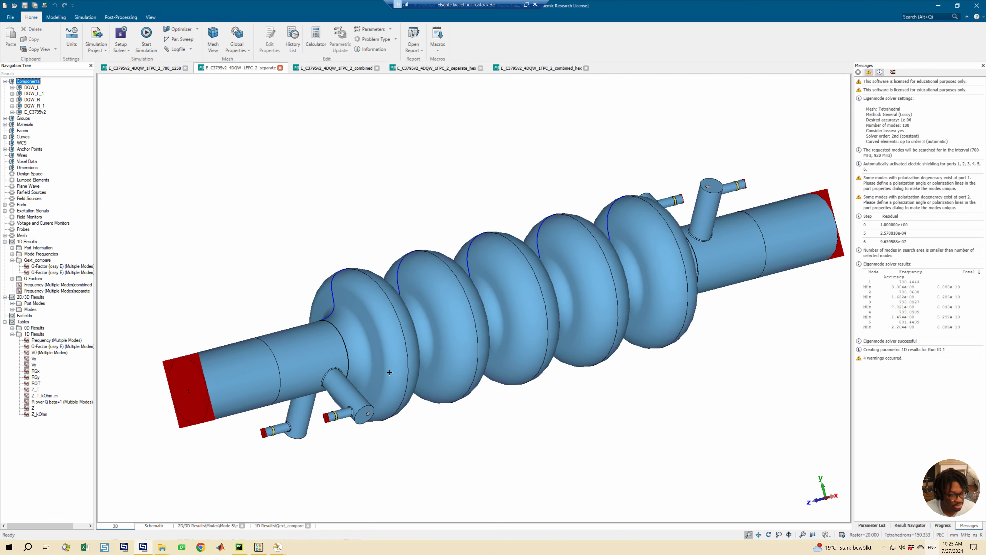
pyautogui.moveTo(356, 331)
pyautogui.mouseDown()
pyautogui.moveTo(431, 352)
pyautogui.moveTo(348, 319)
pyautogui.moveTo(431, 292)
pyautogui.moveTo(248, 285)
pyautogui.mouseUp()
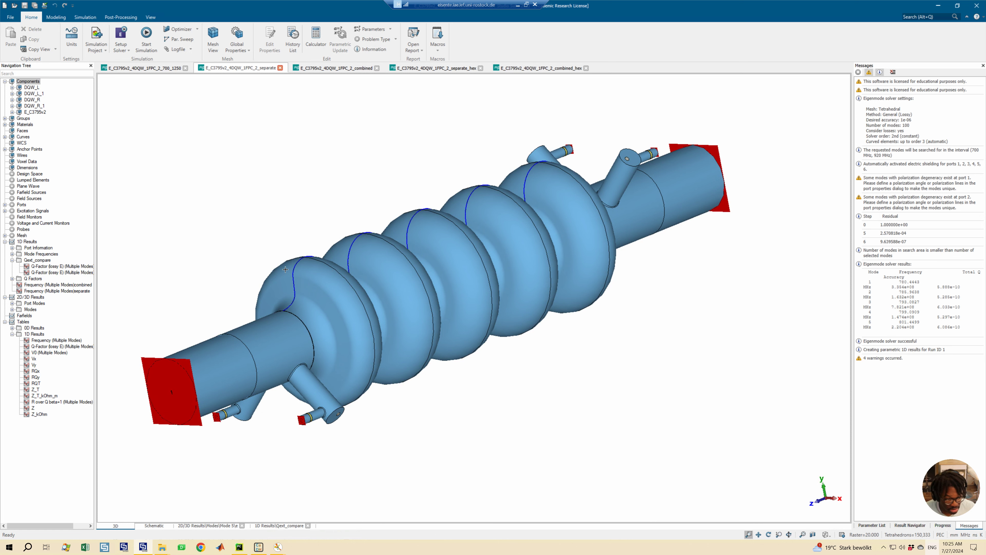
pyautogui.moveTo(418, 289); pyautogui.dragTo(225, 349)
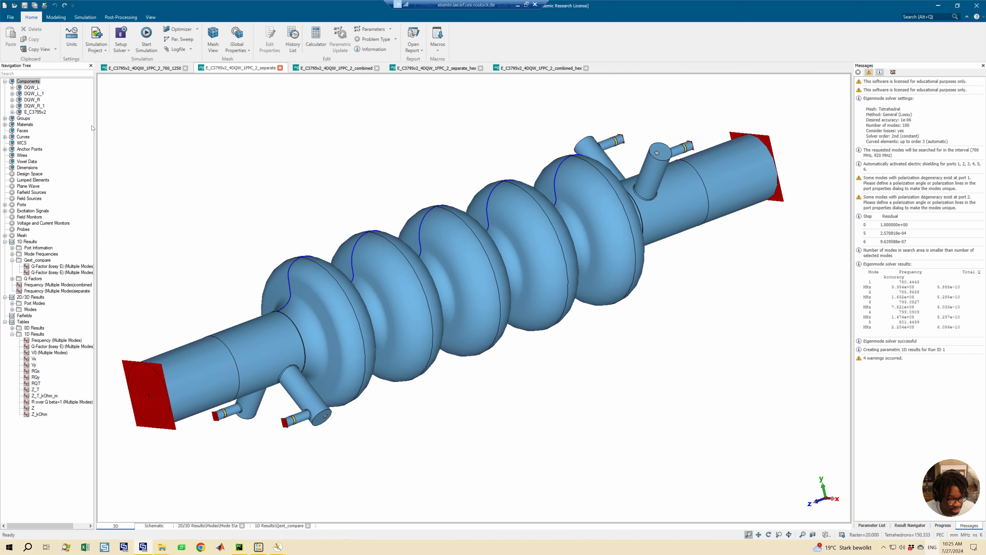
pyautogui.moveTo(331, 312); pyautogui.dragTo(459, 322)
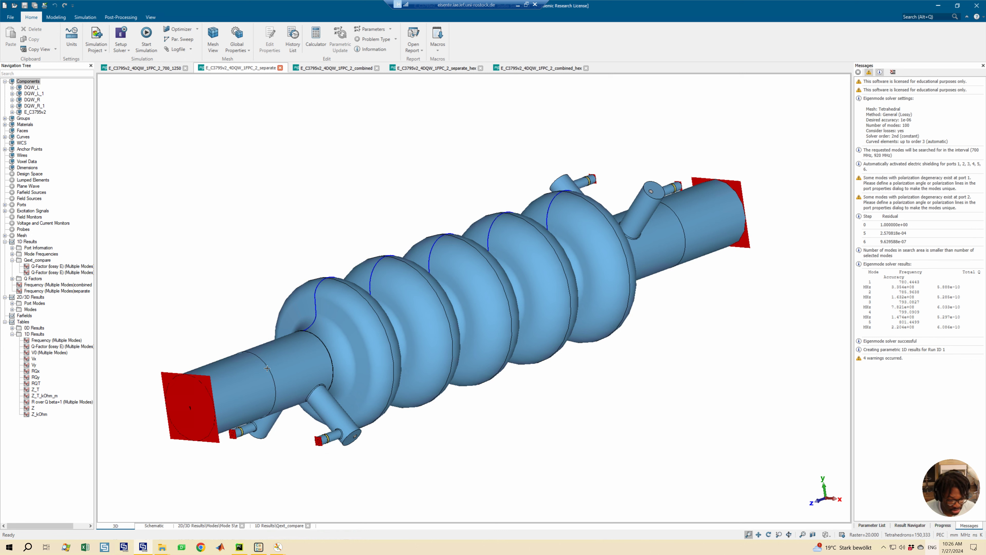
pyautogui.moveTo(404, 319); pyautogui.dragTo(433, 328)
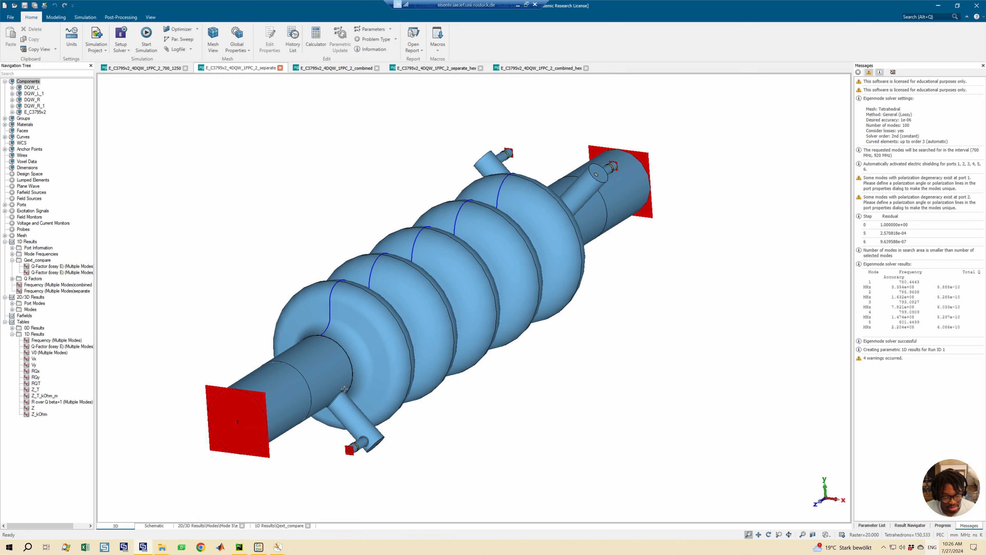
pyautogui.moveTo(391, 370)
pyautogui.mouseDown()
pyautogui.moveTo(479, 337)
pyautogui.moveTo(380, 373)
pyautogui.mouseUp()
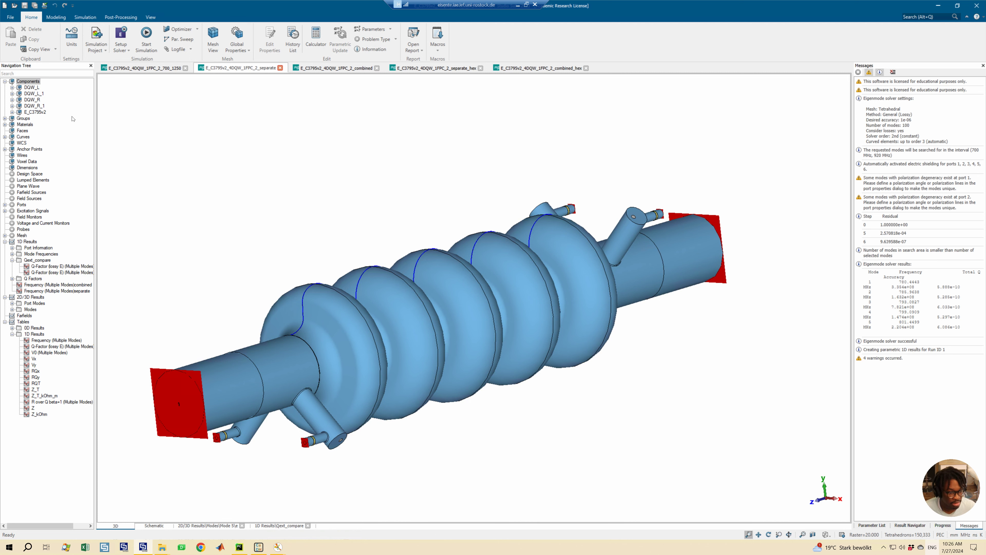
# - In the combined project, show all components, highlight the four DQW components together, and highlight E_C3795v2 alone
pyautogui.click(317, 68)
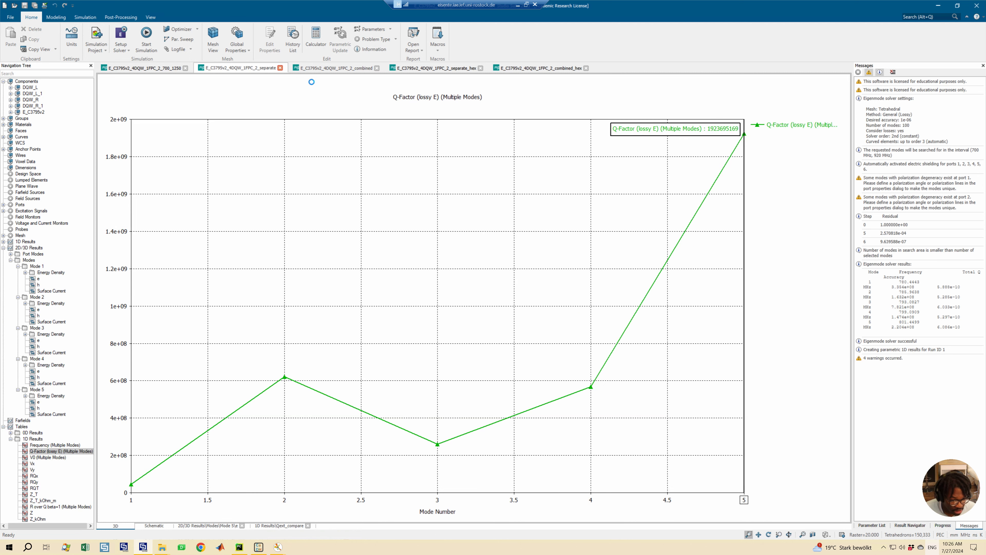
pyautogui.click(26, 81)
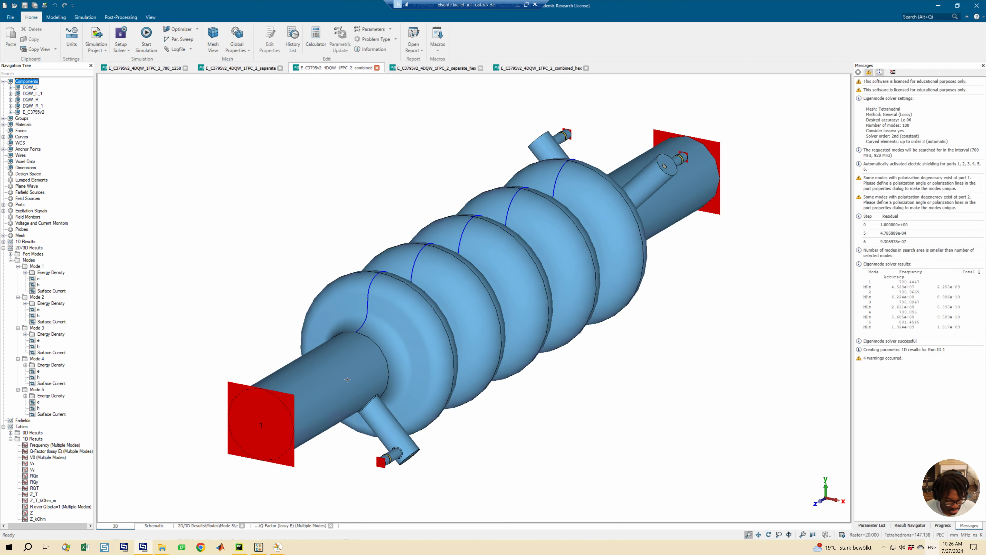
pyautogui.click(30, 88)
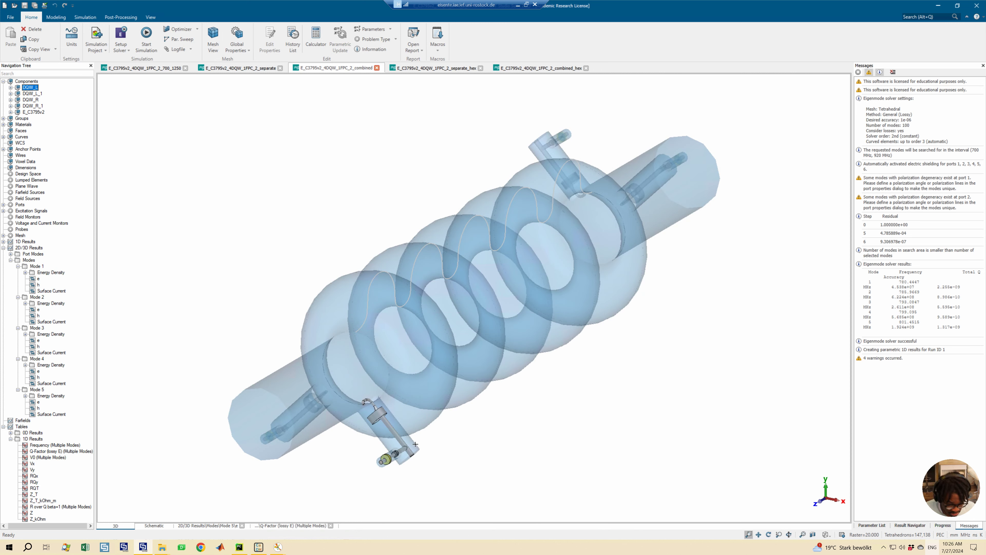
pyautogui.keyDown('ctrl'); pyautogui.click(33, 94); pyautogui.keyUp('ctrl')
pyautogui.keyDown('ctrl'); pyautogui.click(31, 100); pyautogui.keyUp('ctrl')
pyautogui.keyDown('ctrl'); pyautogui.click(32, 105); pyautogui.keyUp('ctrl')
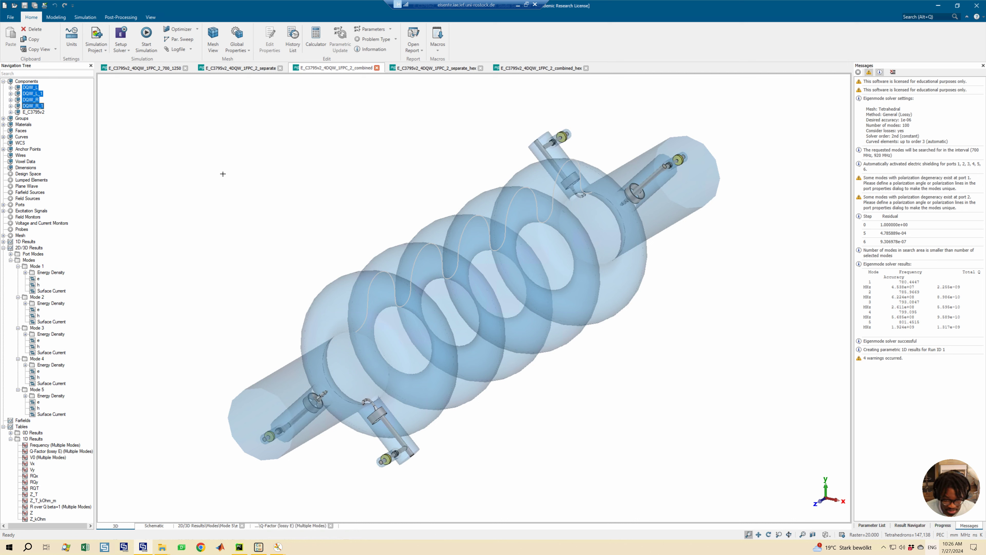
pyautogui.click(33, 112)
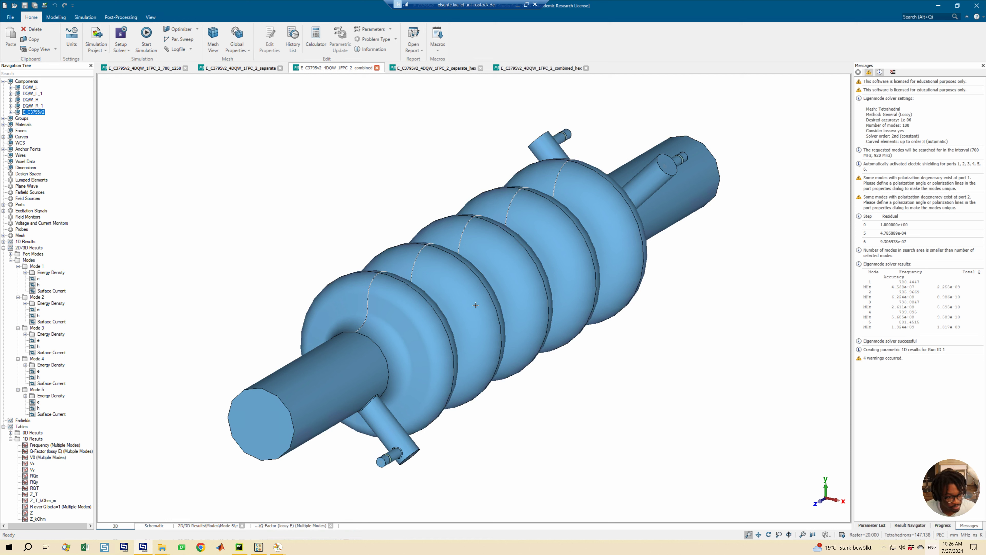
# - Compare the geometry of the separate and combined projects, examining how the coupler housings and beam pipes are divided into components
pyautogui.click(253, 69)
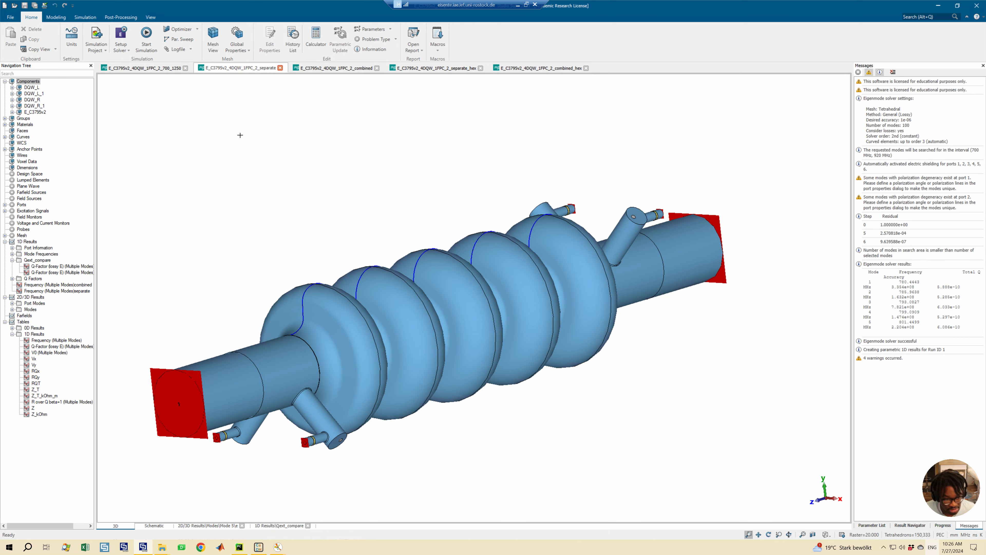
pyautogui.moveTo(297, 291); pyautogui.dragTo(329, 296)
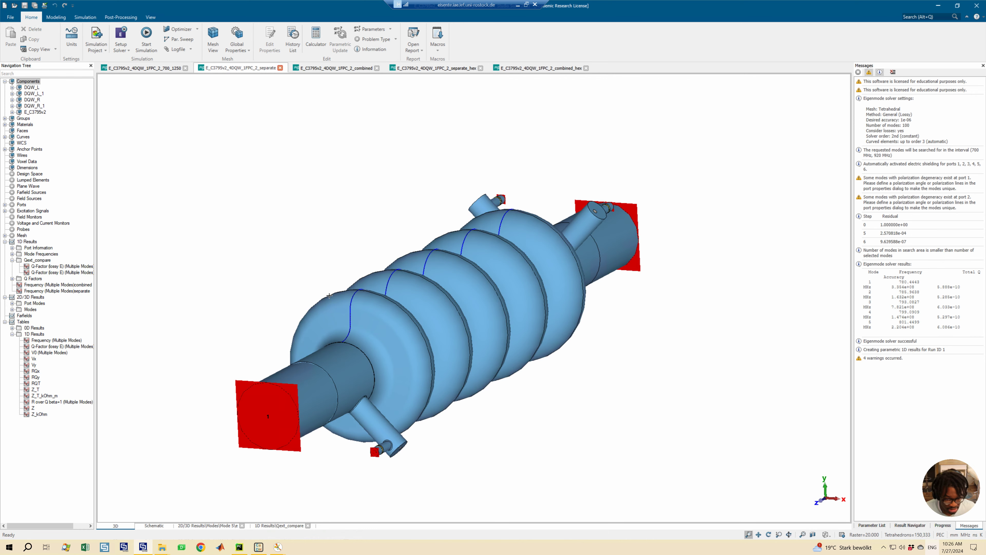
pyautogui.moveTo(446, 256); pyautogui.dragTo(268, 94)
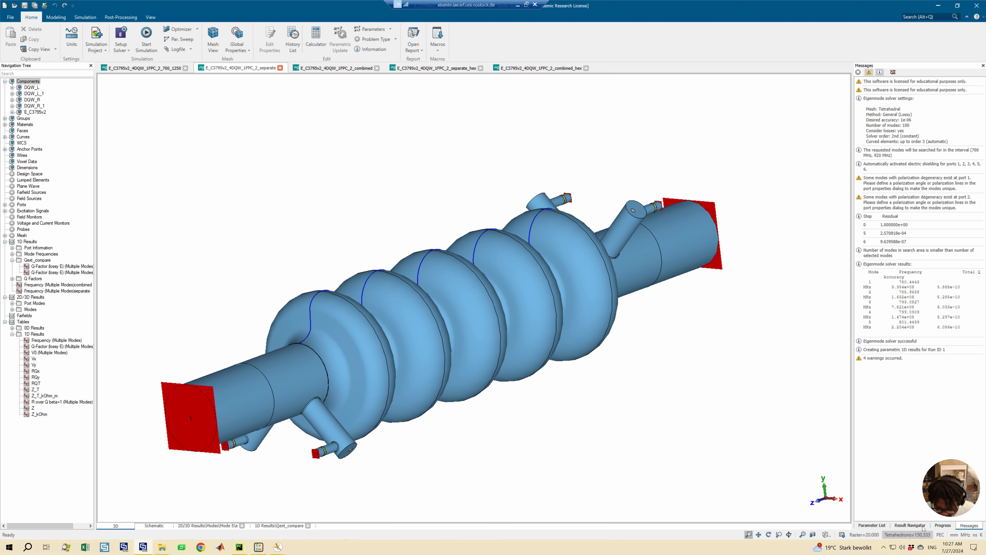
pyautogui.click(327, 68)
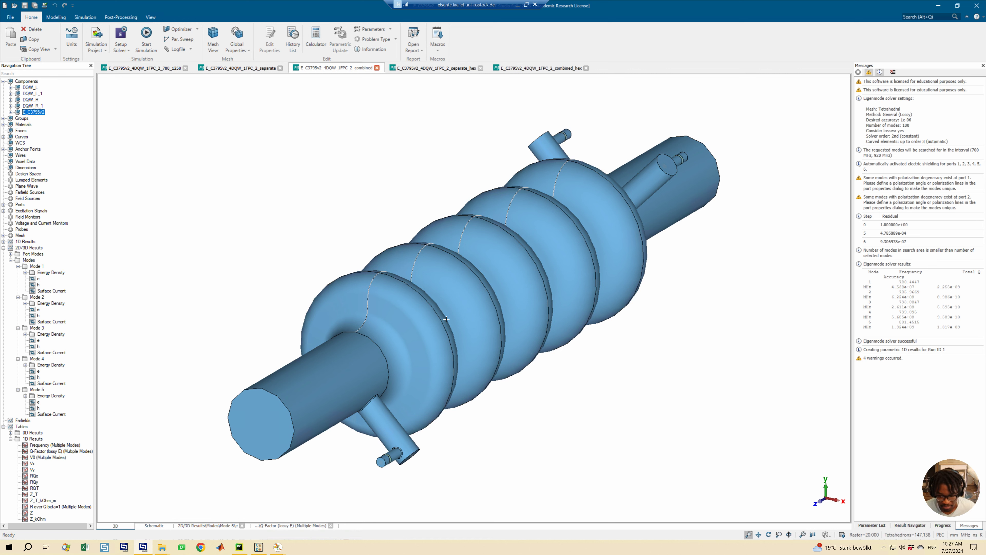
pyautogui.click(235, 68)
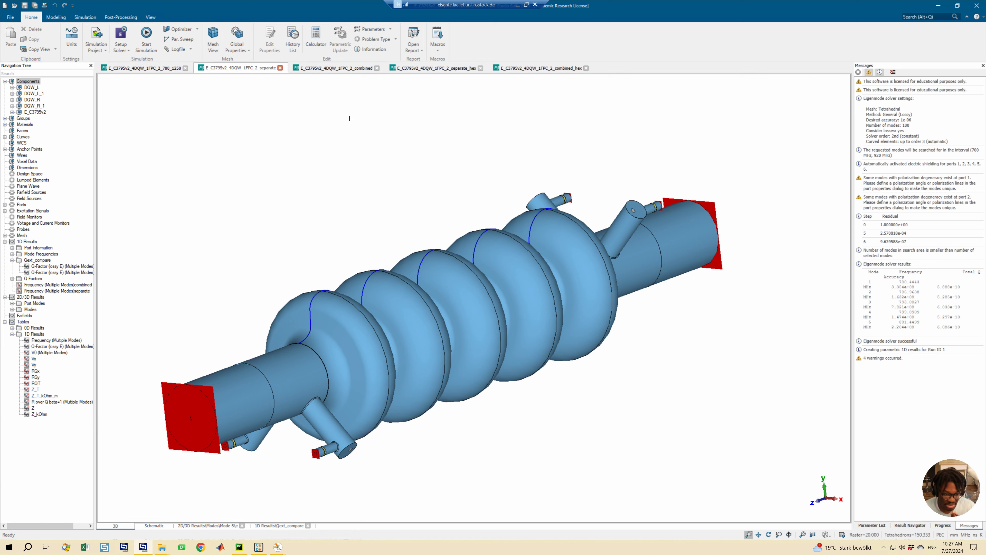
pyautogui.click(333, 72)
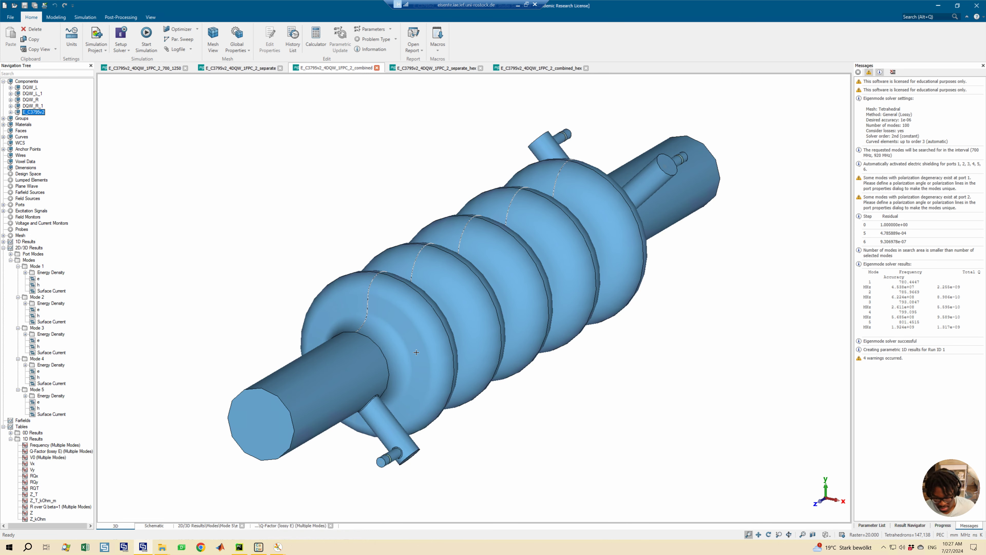
pyautogui.moveTo(431, 388); pyautogui.dragTo(474, 320)
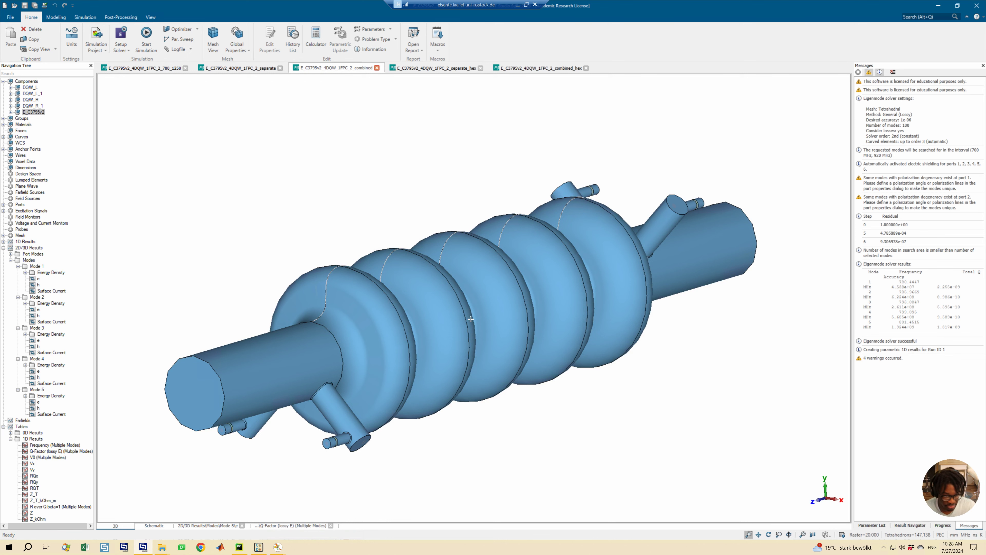
# - Show the separate project's tetrahedral mesh and inspect it in side view around the junction of coupler and beam pipe
pyautogui.click(241, 68)
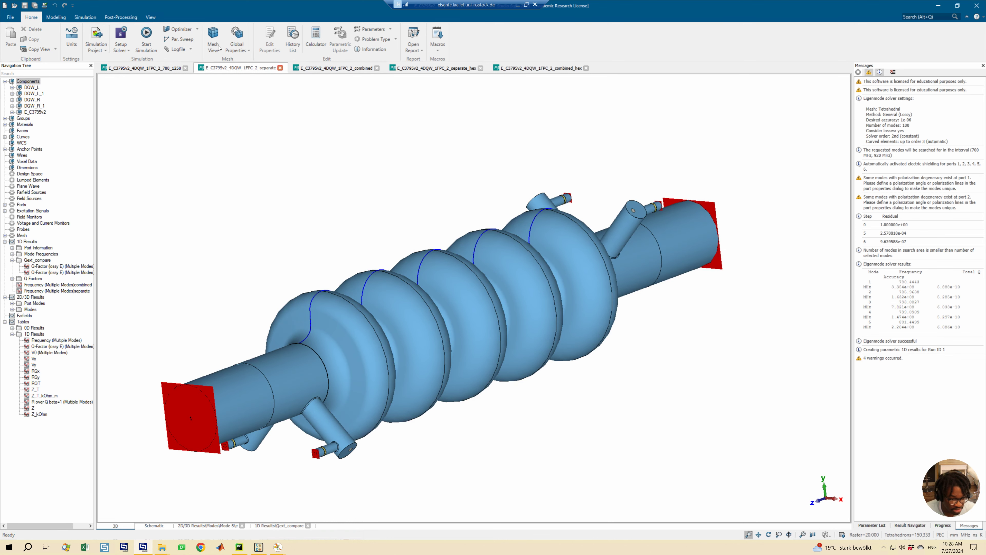
pyautogui.click(212, 38)
pyautogui.keyDown('ctrl'); pyautogui.moveTo(440, 377); pyautogui.dragTo(369, 359); pyautogui.keyUp('ctrl')
pyautogui.scroll(10, 439, 373)
pyautogui.scroll(-10, 438, 346)
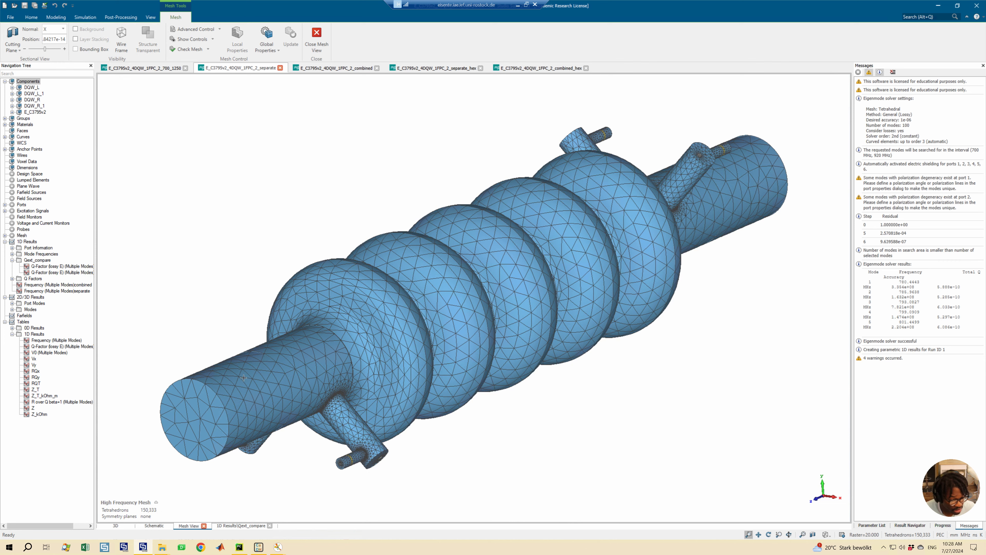
pyautogui.scroll(2, 291, 379)
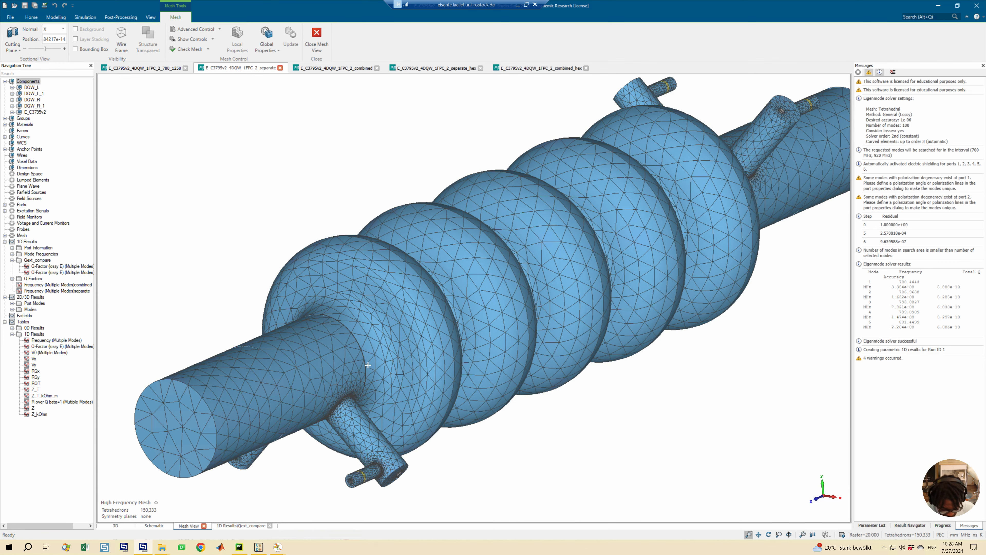
pyautogui.press('KP_6')
pyautogui.scroll(-5, 396, 344)
pyautogui.scroll(10, 289, 316)
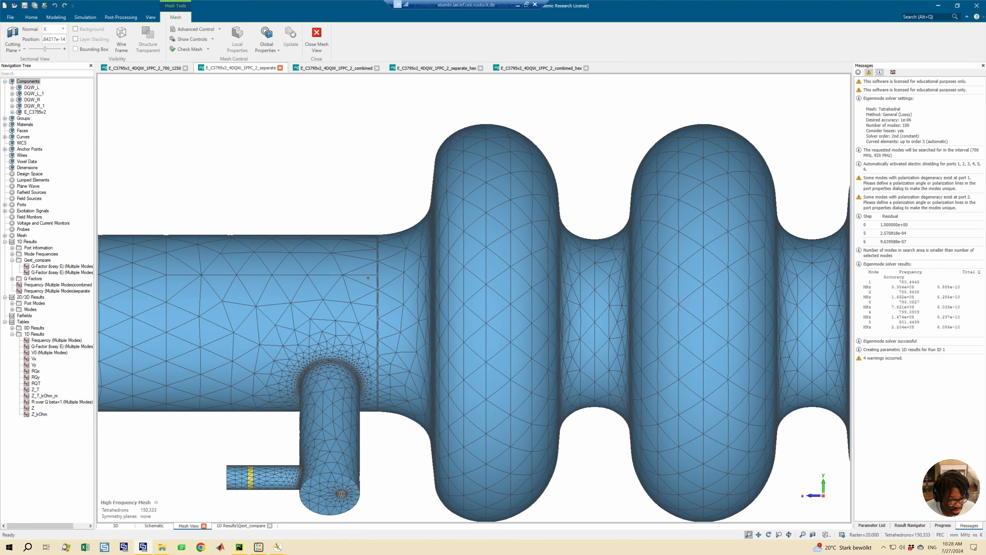
# - Inspect the combined project's mesh in side view around the same coupler and beam pipe junction
pyautogui.click(334, 68)
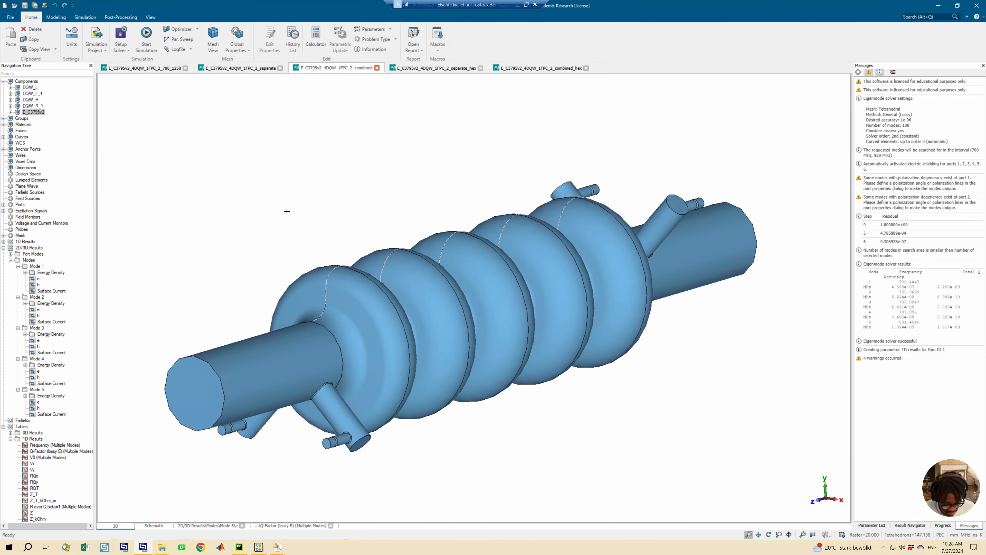
pyautogui.scroll(5, 215, 296)
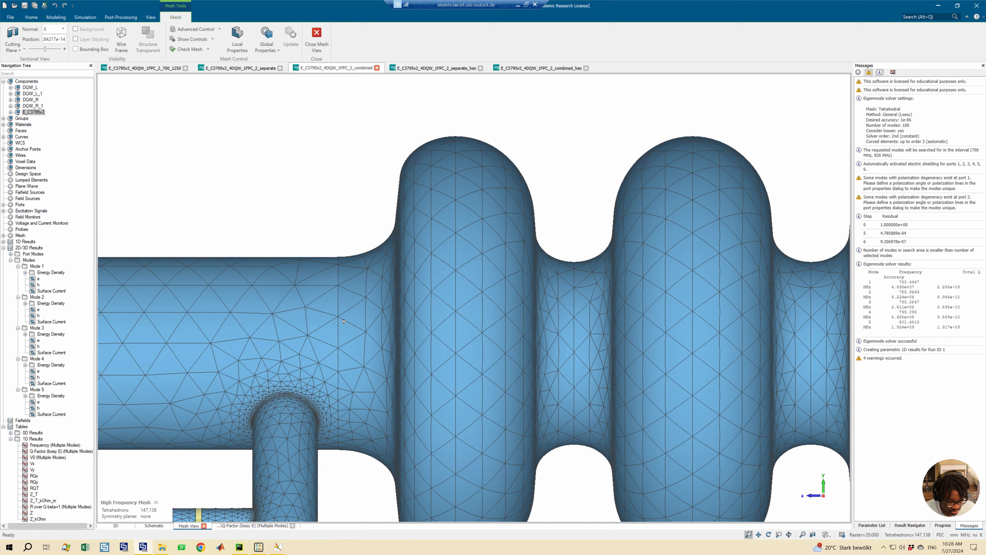
pyautogui.moveTo(306, 230); pyautogui.dragTo(324, 212, button='middle')
# - Examine the separate project's mesh along the pipe-to-cavity interface close up, and highlight the mesh of the DQW_L component
pyautogui.click(229, 66)
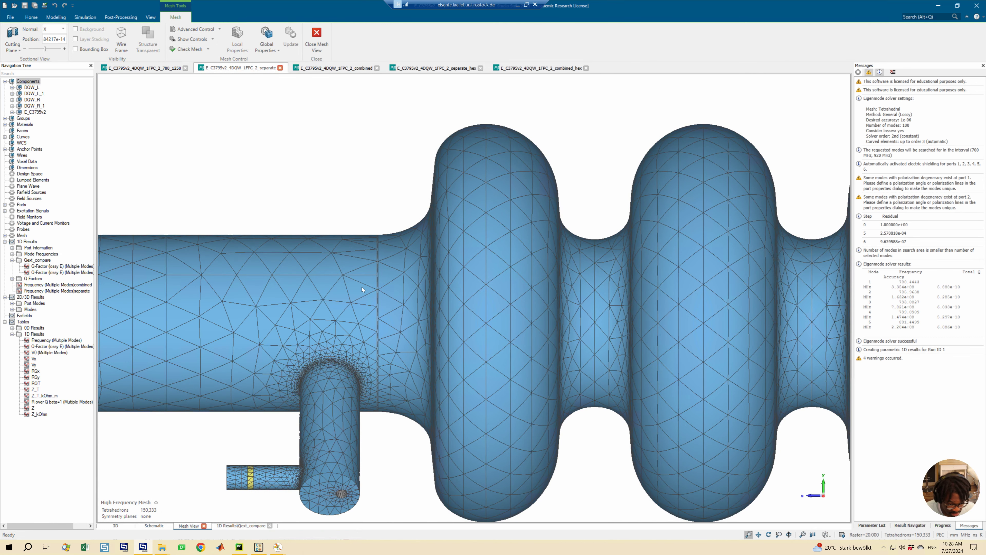
pyautogui.scroll(1, 362, 289)
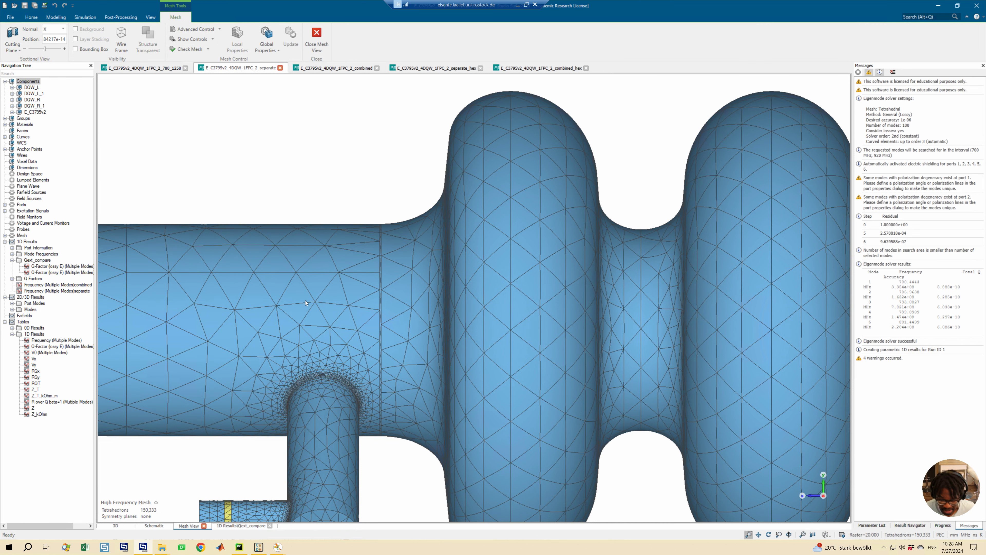
pyautogui.scroll(3, 388, 280)
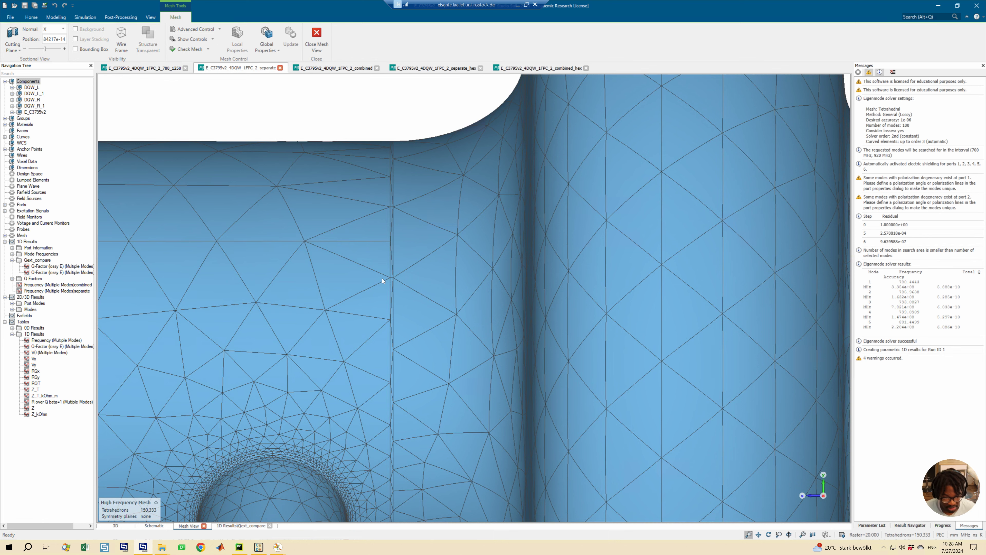
pyautogui.scroll(-3, 384, 262)
pyautogui.scroll(-2, 352, 294)
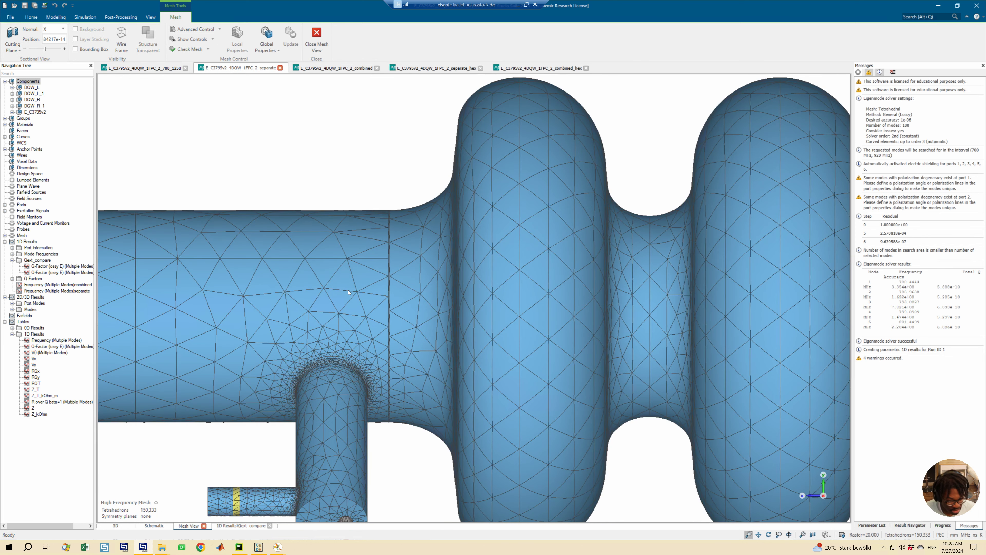
pyautogui.scroll(-2, 348, 292)
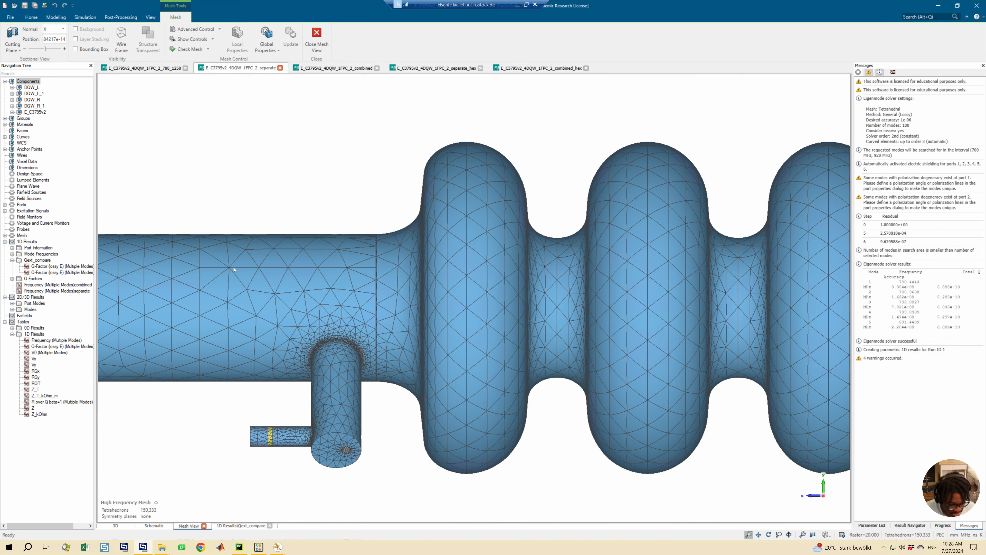
pyautogui.click(33, 87)
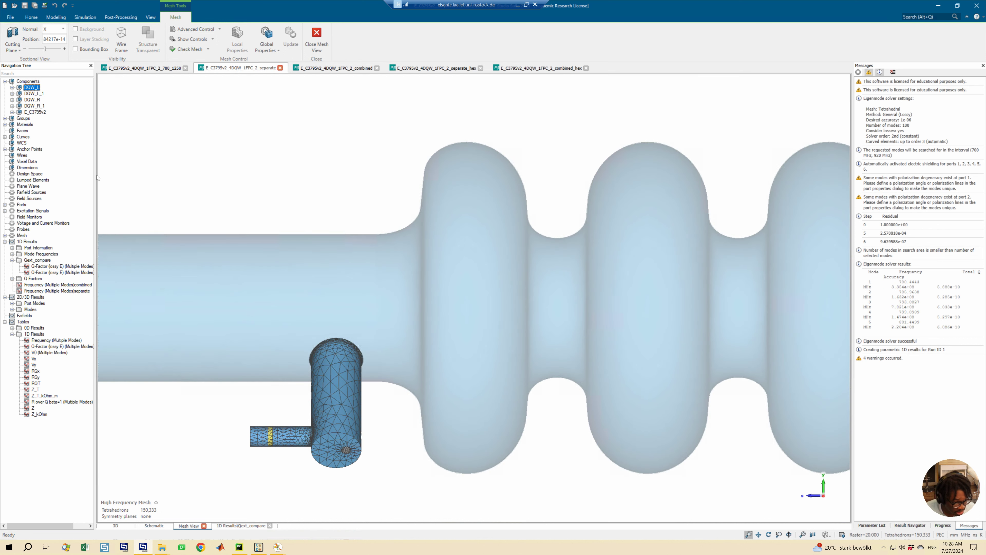
# - Highlight the DQW_R and DQW_R_1 meshes in the separate project, and check the extent of DQW_R_1 in the 3D geometry
pyautogui.click(29, 99)
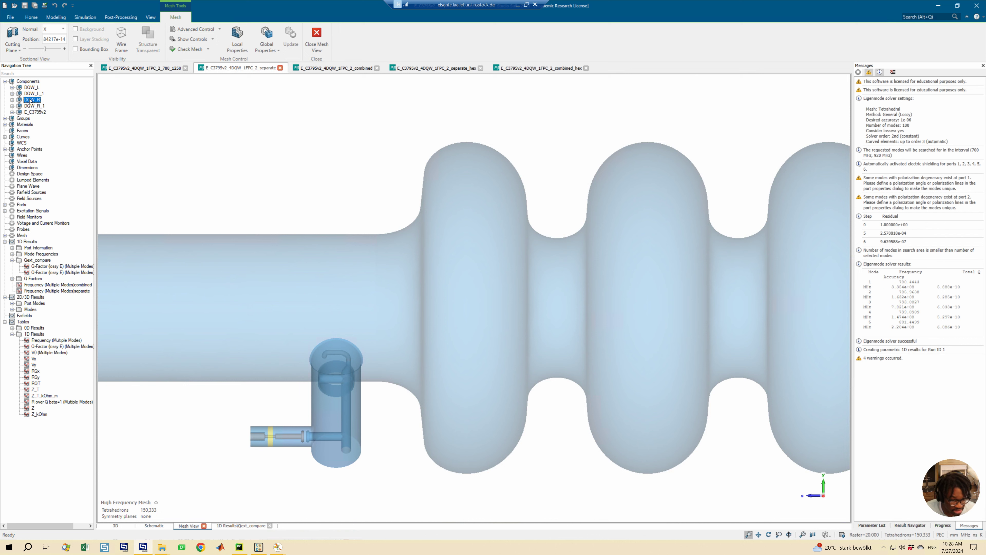
pyautogui.click(33, 106)
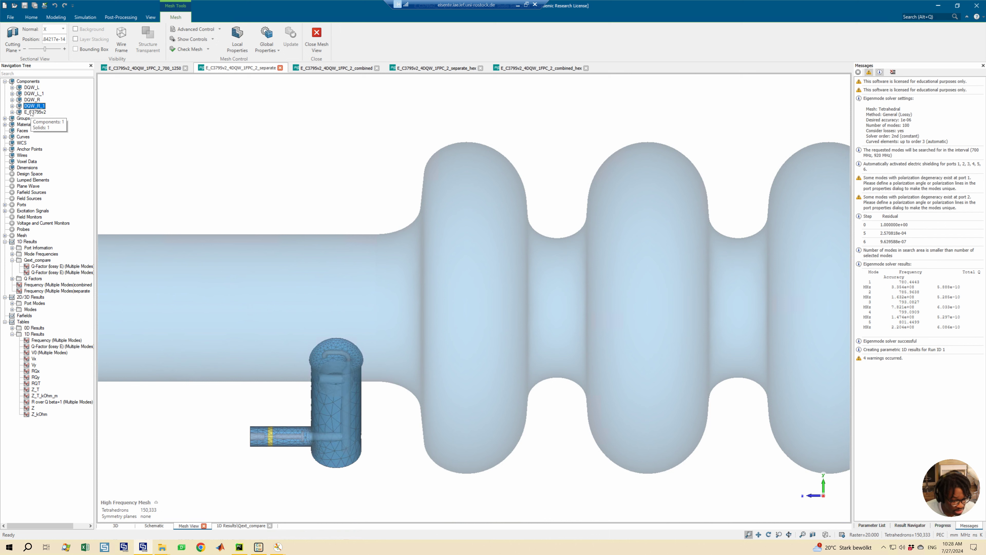
pyautogui.click(316, 39)
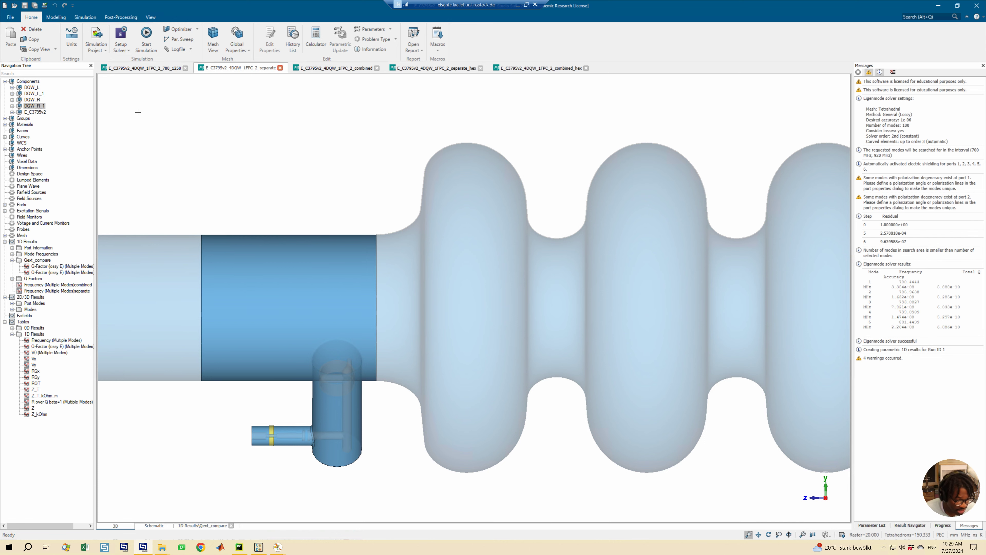
# - Display the separate project's mesh for all components and examine the element layout along the beam pipe's interface with the first cell
pyautogui.click(212, 38)
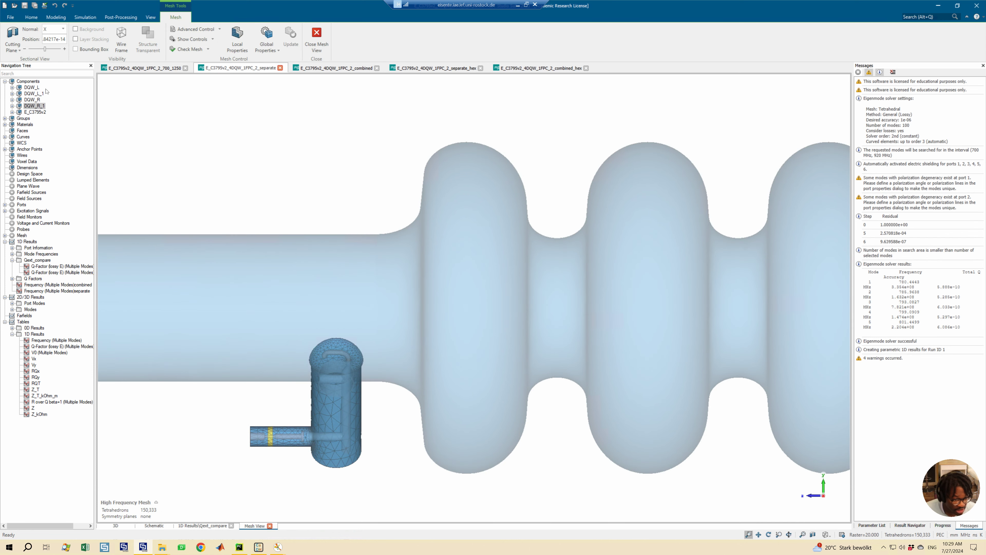
pyautogui.click(29, 82)
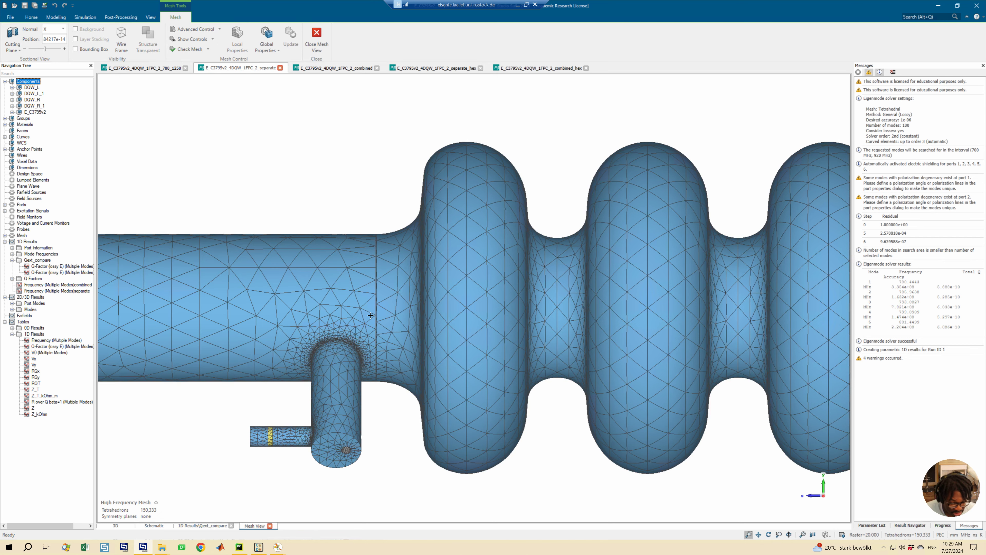
pyautogui.scroll(4, 367, 321)
pyautogui.scroll(-4, 251, 270)
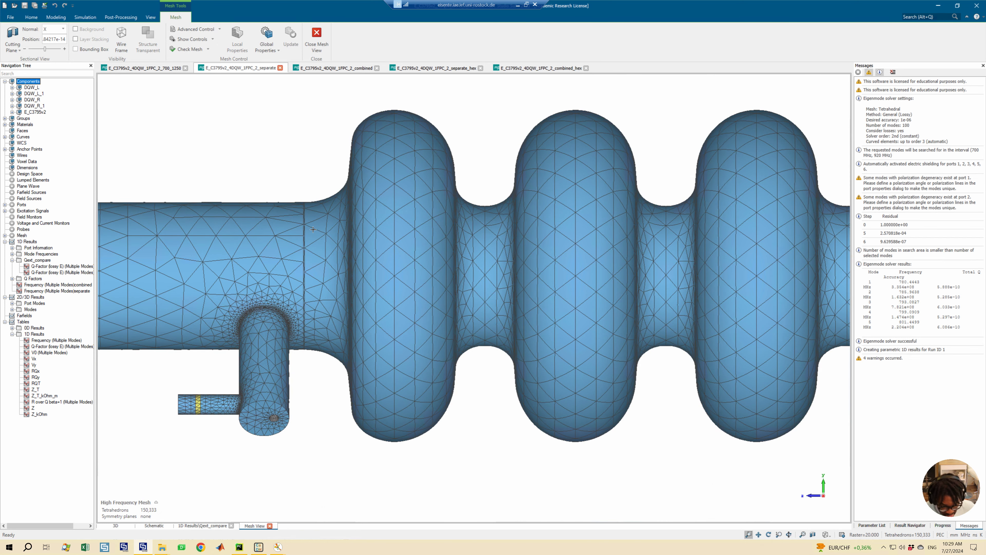
pyautogui.scroll(4, 307, 231)
pyautogui.scroll(-3, 306, 237)
pyautogui.scroll(8, 305, 243)
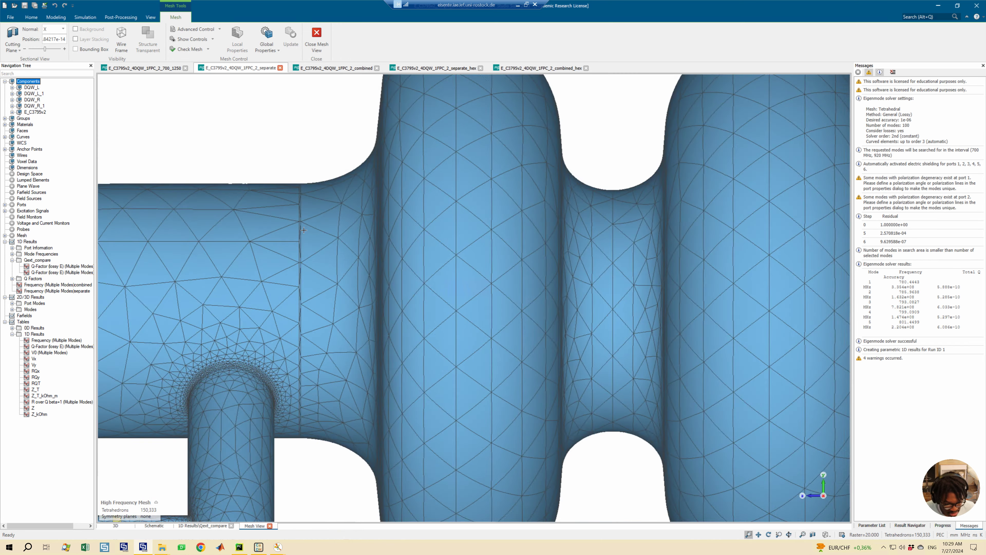
pyautogui.scroll(2, 304, 247)
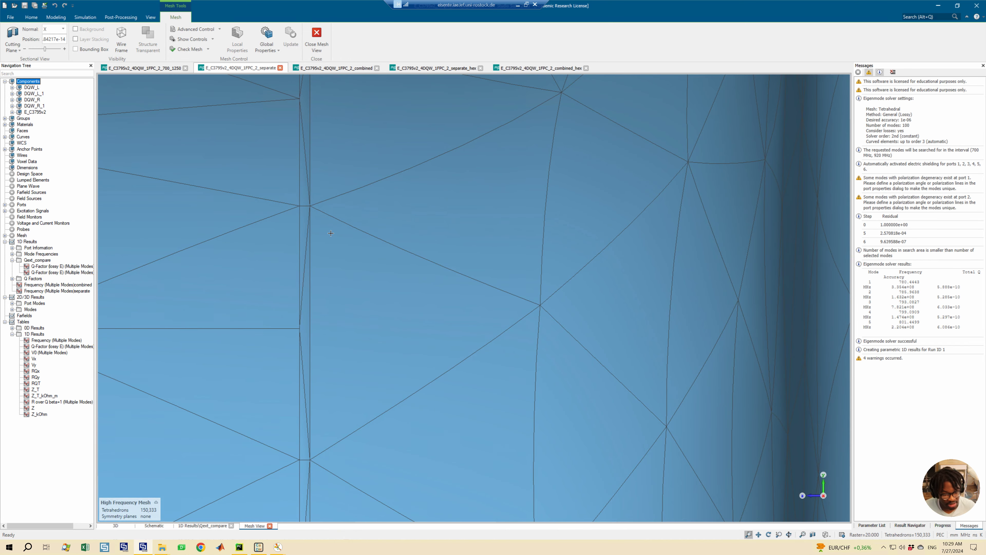
pyautogui.scroll(-4, 381, 243)
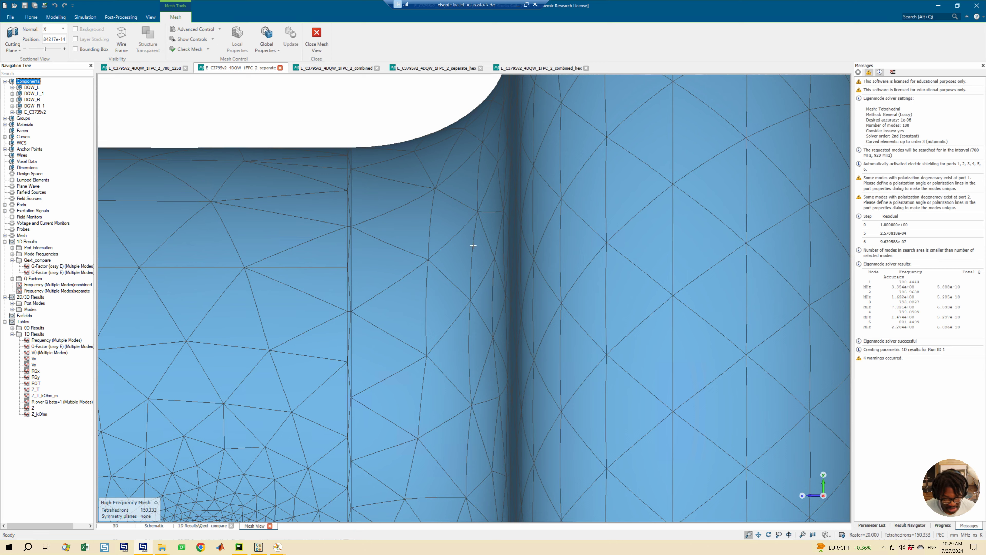
pyautogui.scroll(5, 238, 250)
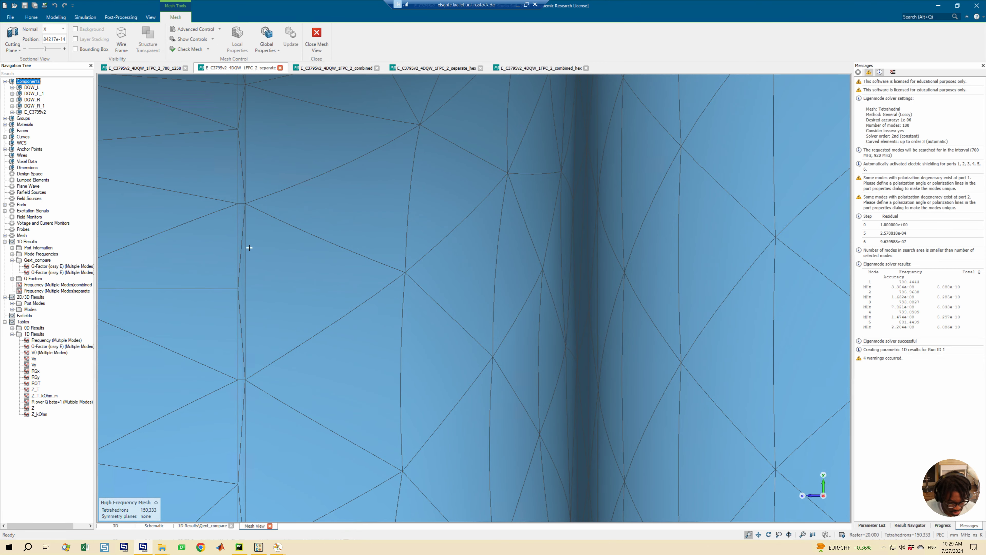
pyautogui.scroll(-4, 273, 253)
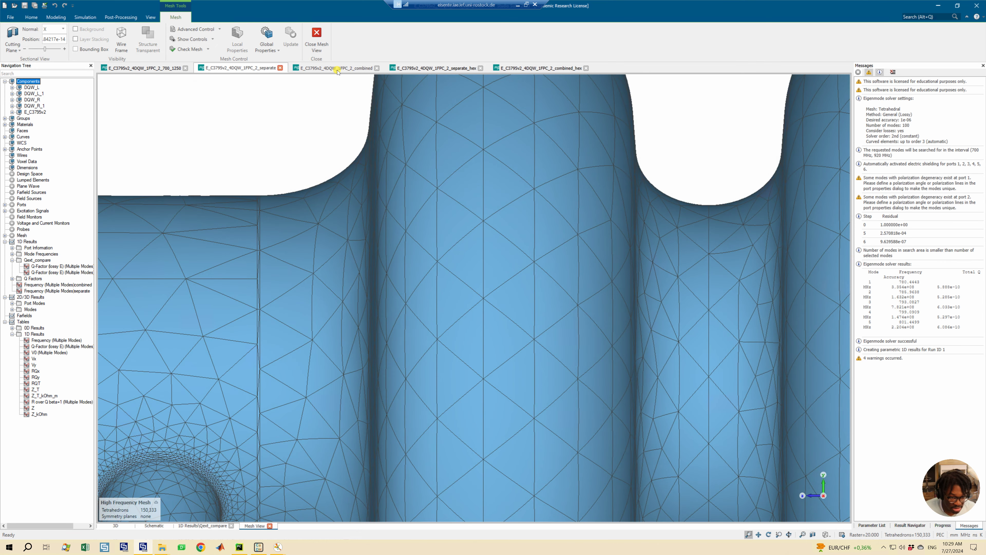
# - Compare the combined project's mesh near the coupler and first cell with the separate project's mesh at the same pipe interface
pyautogui.click(337, 69)
pyautogui.scroll(4, 470, 220)
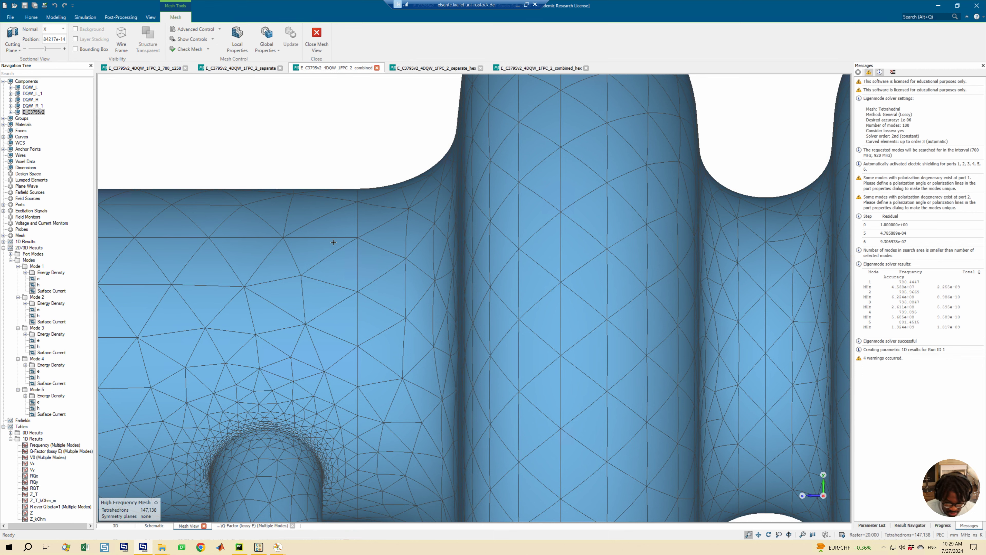
pyautogui.click(251, 68)
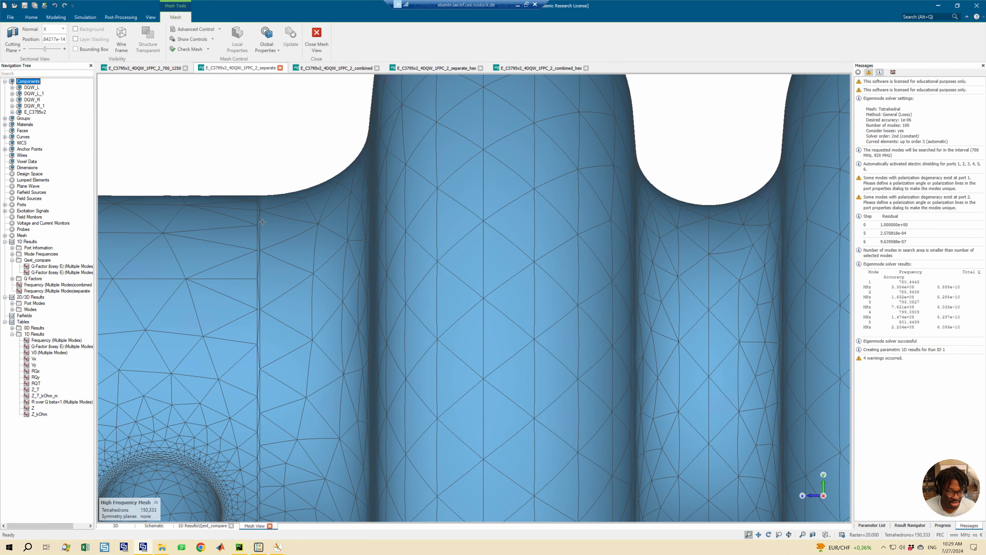
pyautogui.scroll(-3, 254, 295)
pyautogui.moveTo(321, 291); pyautogui.dragTo(368, 284, button='middle')
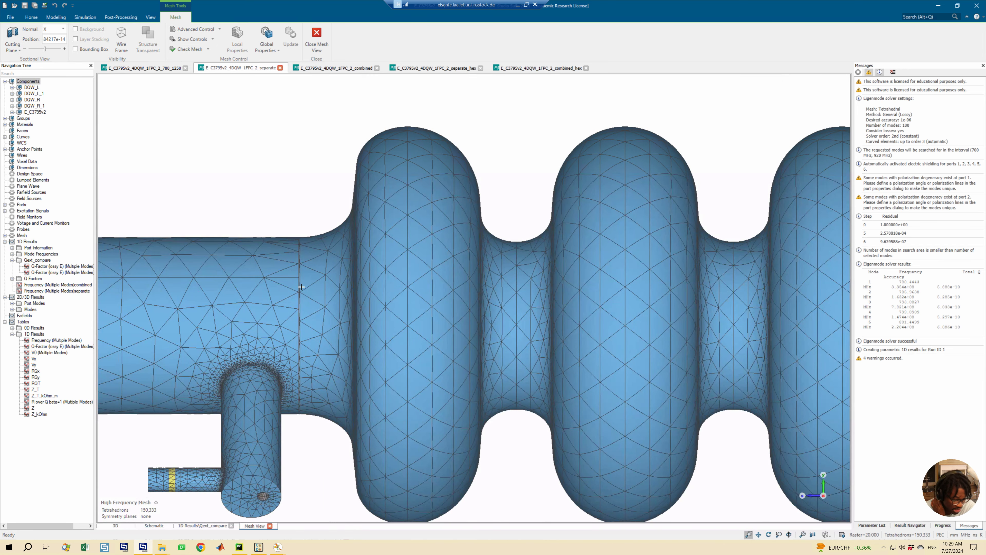
pyautogui.scroll(5, 300, 286)
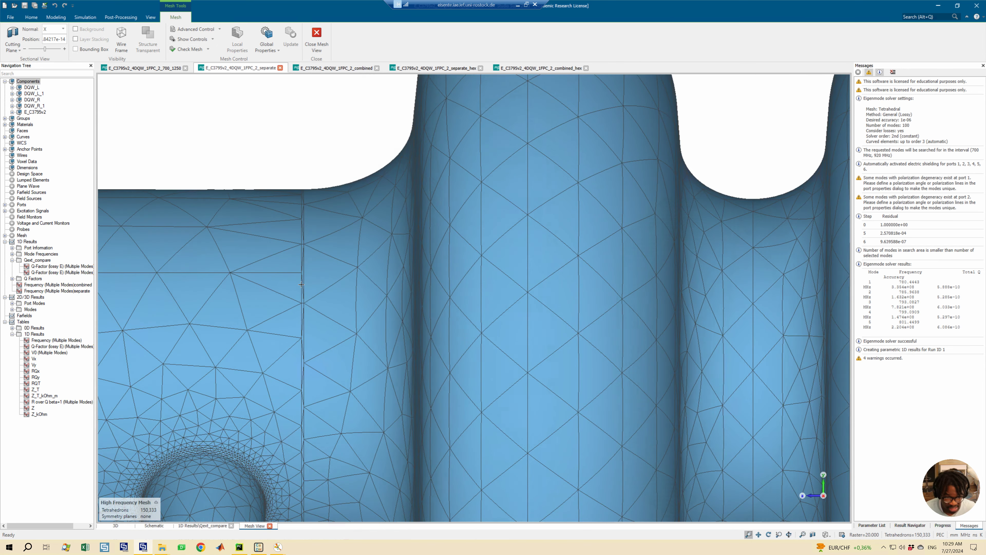
pyautogui.scroll(3, 306, 279)
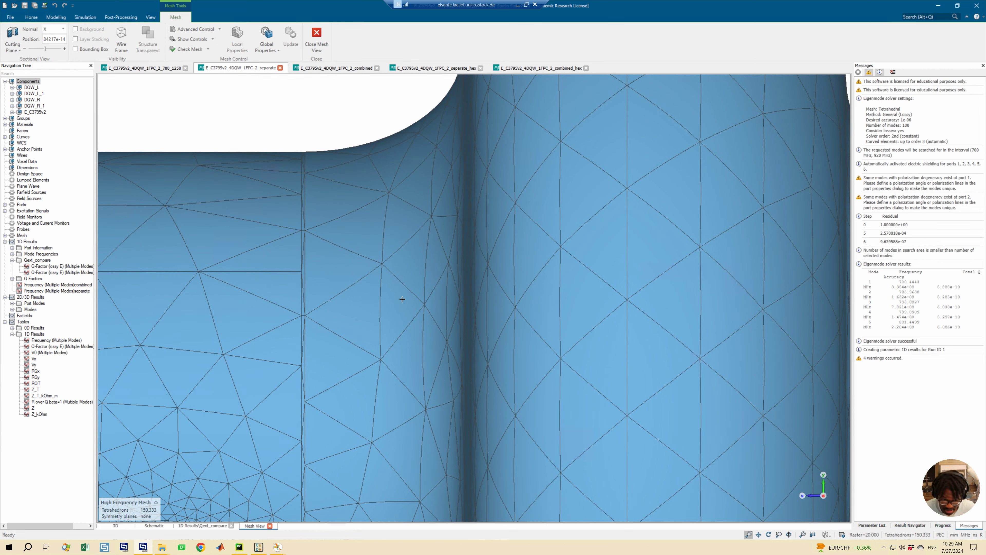
pyautogui.scroll(-6, 402, 299)
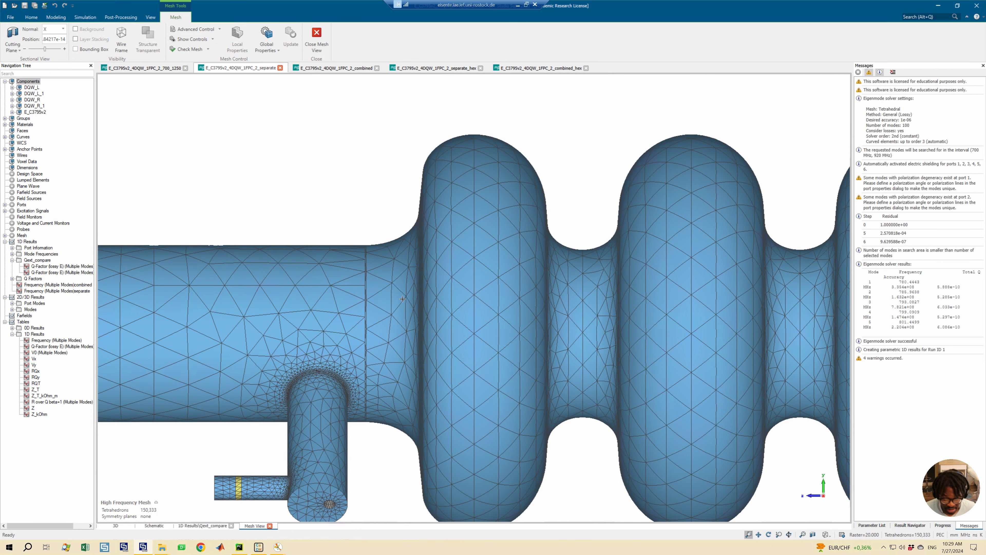
pyautogui.scroll(-3, 403, 299)
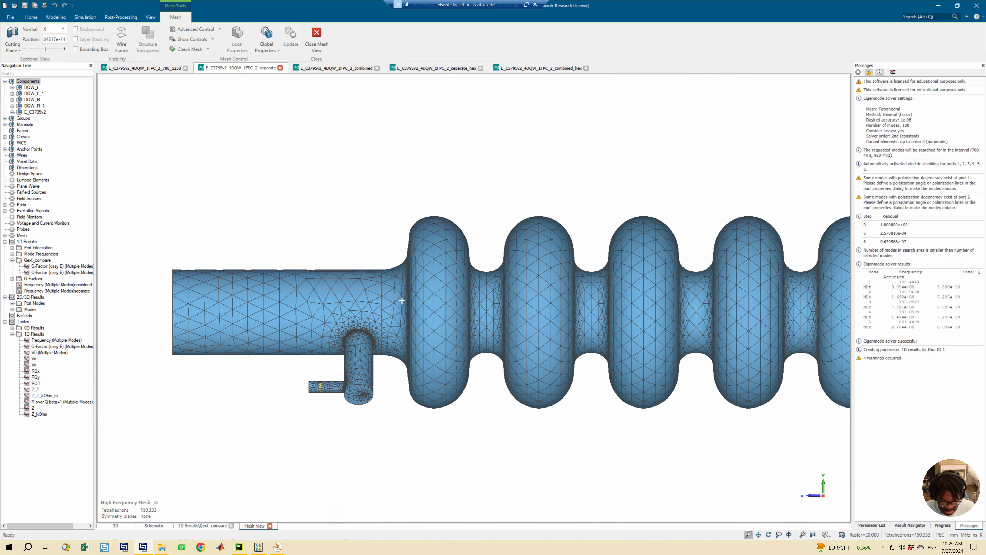
# - View the separate project's mesh across all five cells and both couplers, and compare it with the combined project's mesh
pyautogui.moveTo(537, 277); pyautogui.dragTo(504, 281, button='middle')
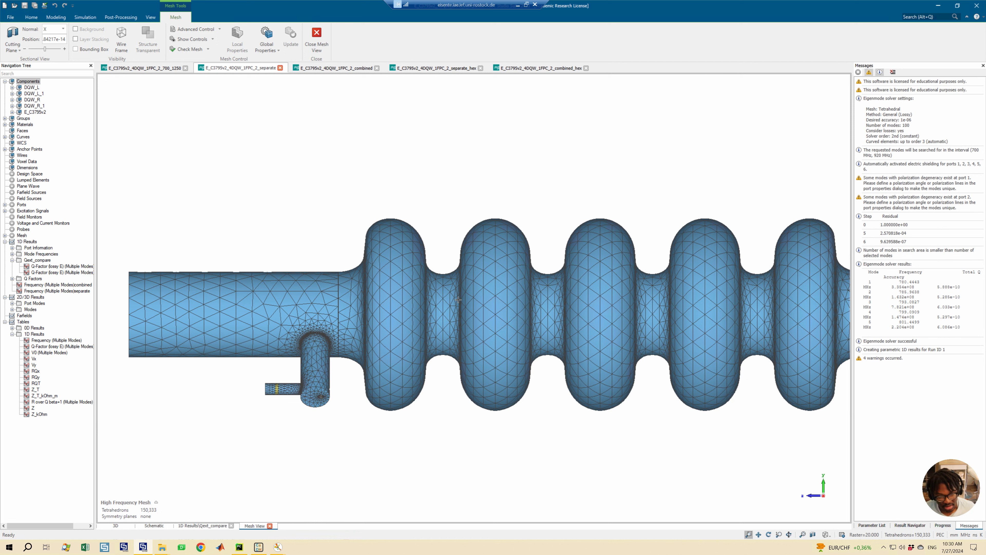
pyautogui.scroll(-1, 545, 289)
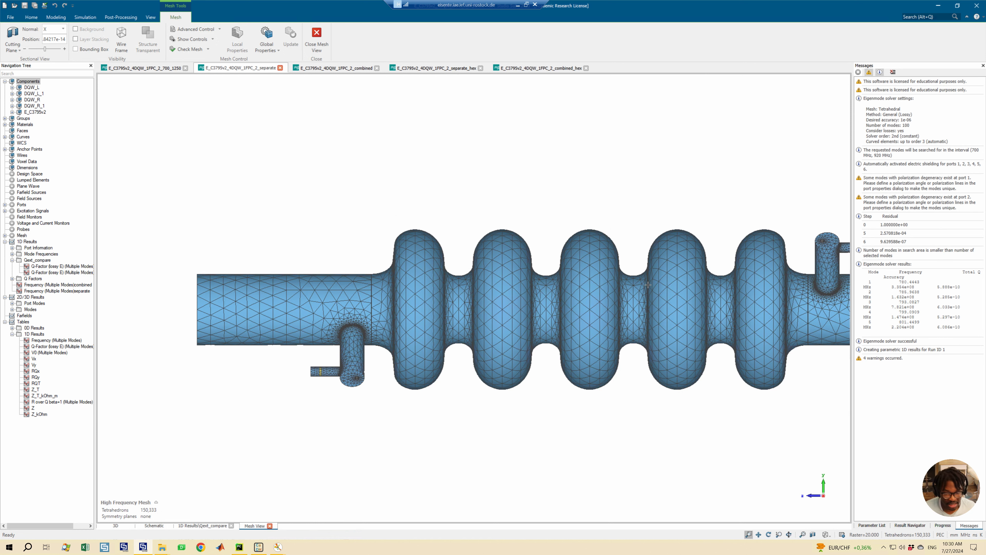
pyautogui.moveTo(263, 170); pyautogui.dragTo(233, 171, button='middle')
pyautogui.moveTo(249, 81); pyautogui.dragTo(228, 85, button='middle')
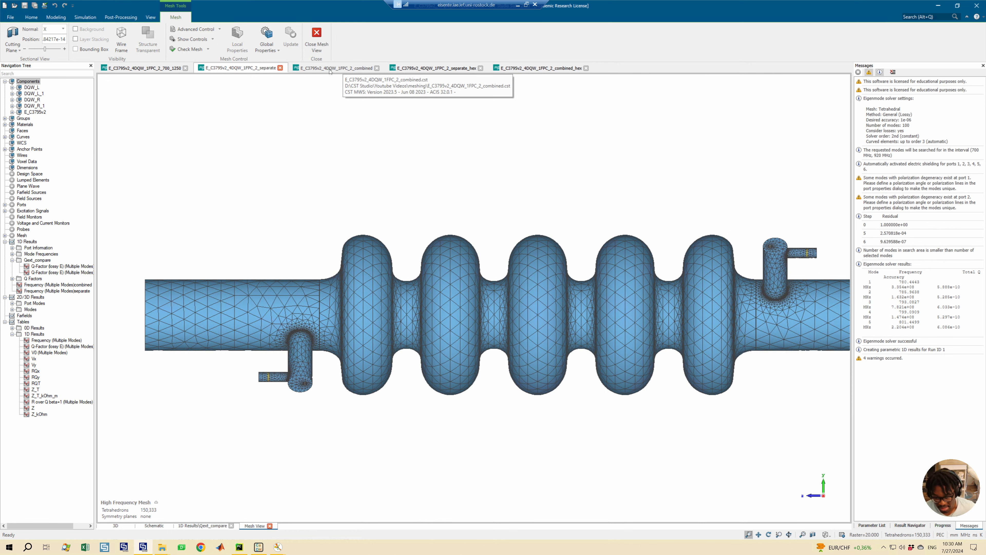
pyautogui.click(330, 69)
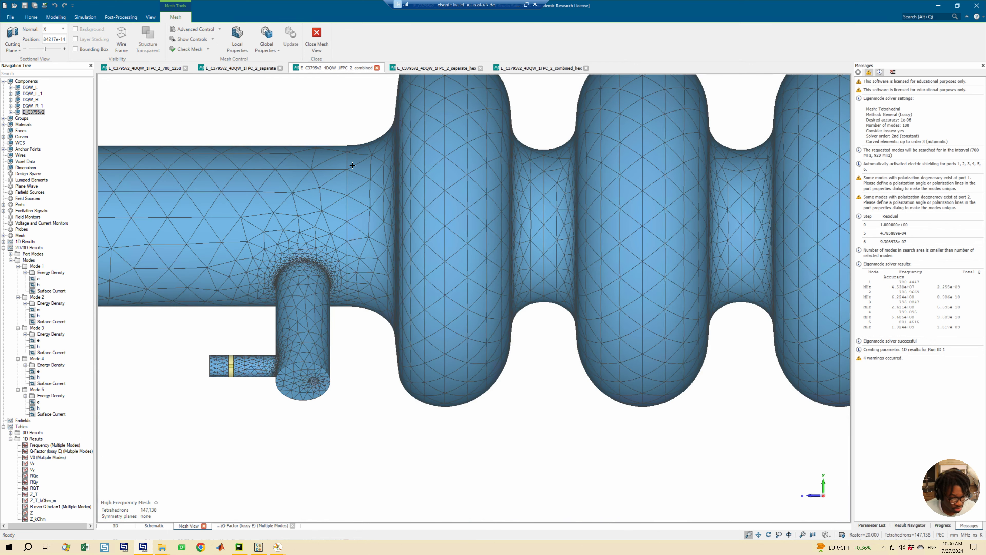
pyautogui.scroll(-3, 388, 167)
pyautogui.moveTo(268, 76); pyautogui.dragTo(280, 133, button='middle')
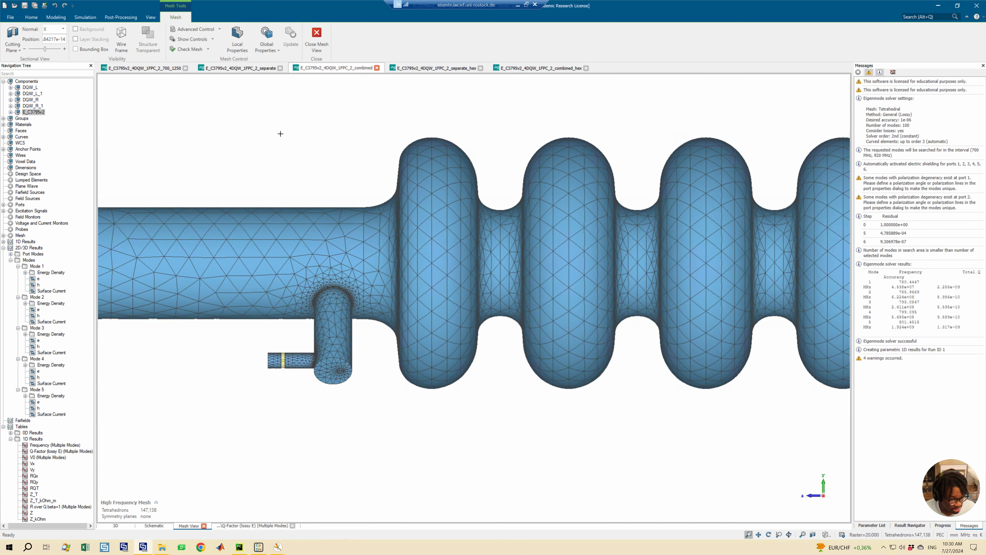
# - Show the combined project's mode frequency curve, and plot the combined and separate frequency curves together in the separate project
pyautogui.click(55, 445)
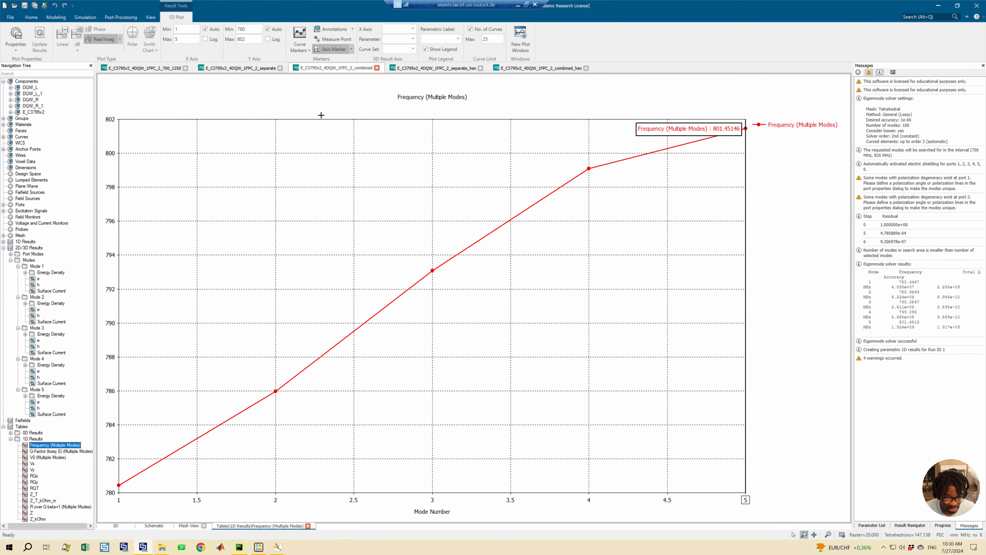
pyautogui.click(241, 68)
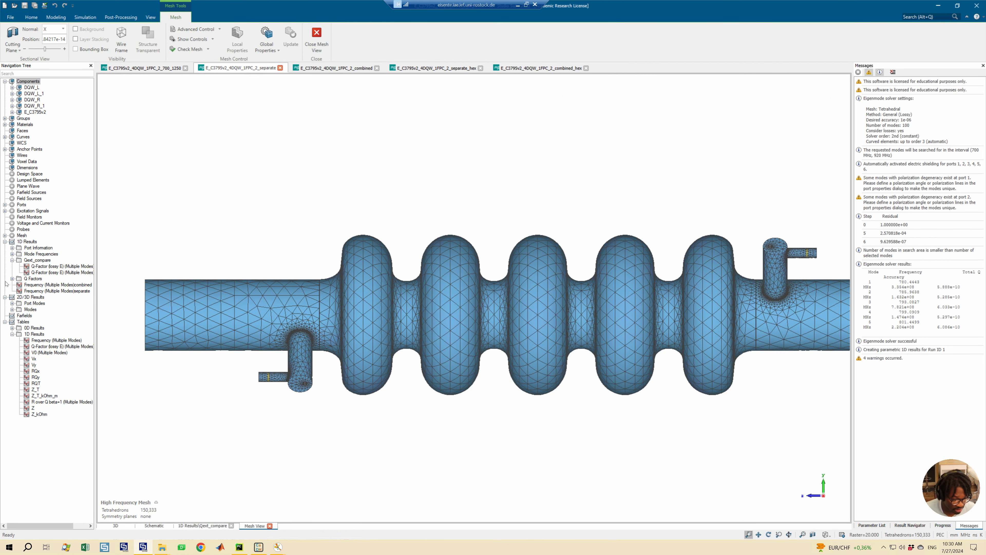
pyautogui.click(24, 286)
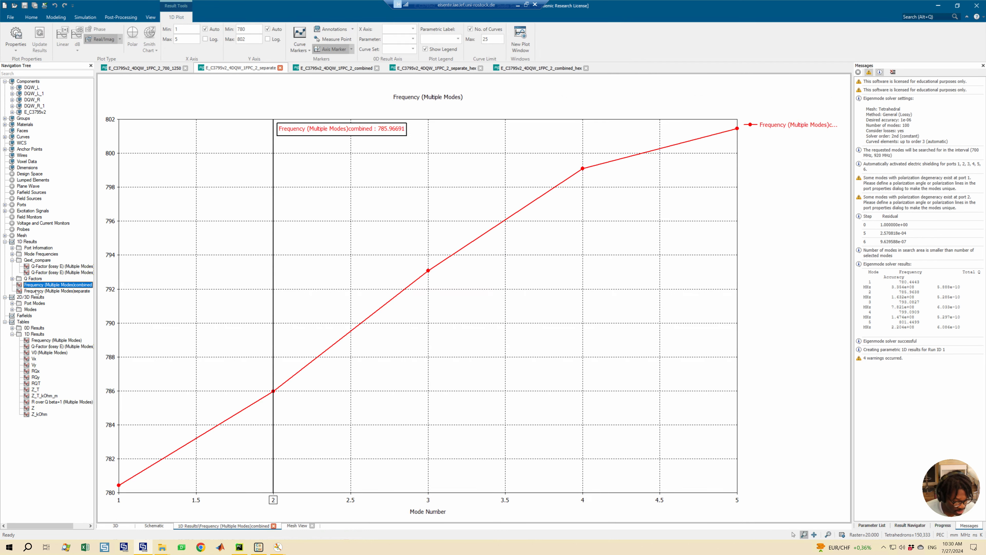
pyautogui.keyDown('ctrl'); pyautogui.click(38, 291); pyautogui.keyUp('ctrl')
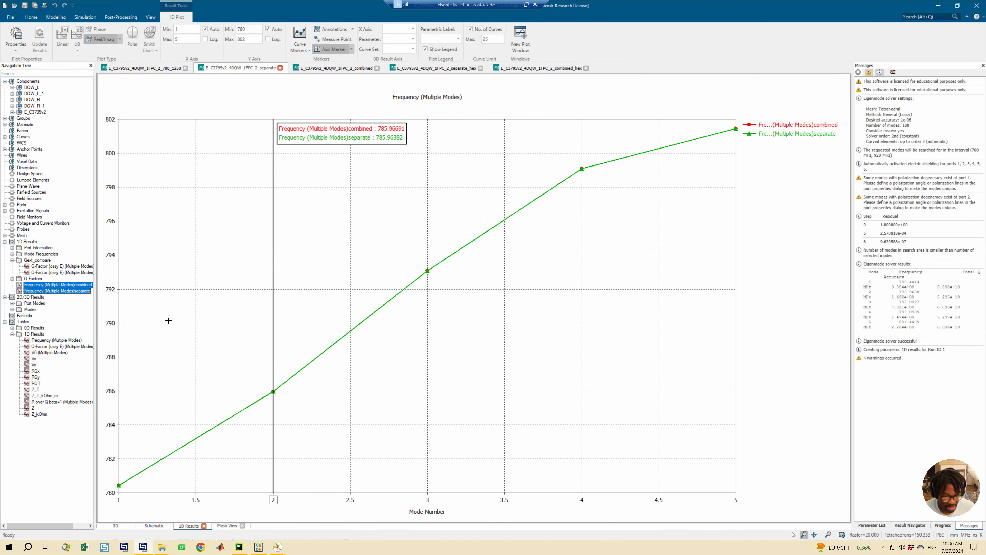
# - Read the combined and separate frequencies with the axis marker at each mode number from 1 to 5
pyautogui.click(276, 342)
pyautogui.press('Left')
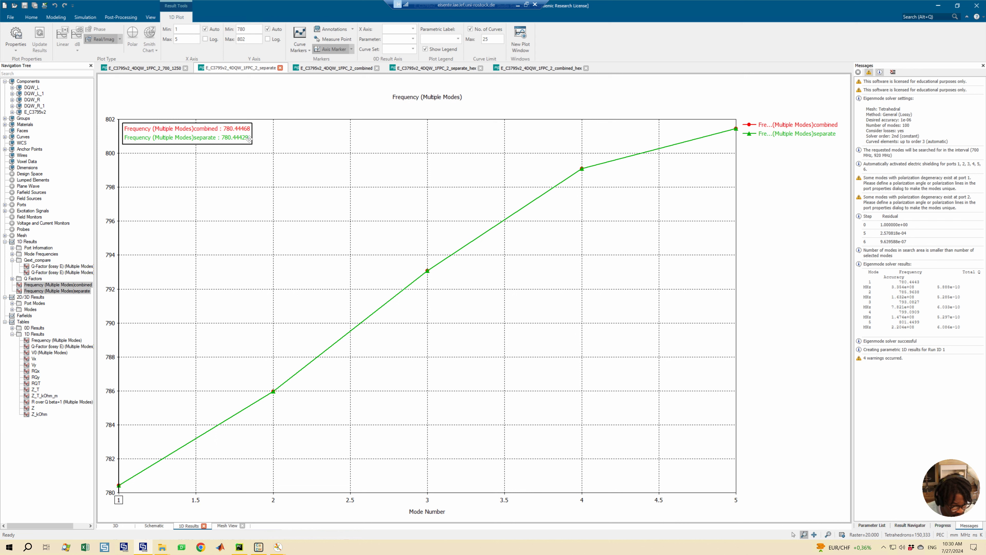
pyautogui.press('Right')
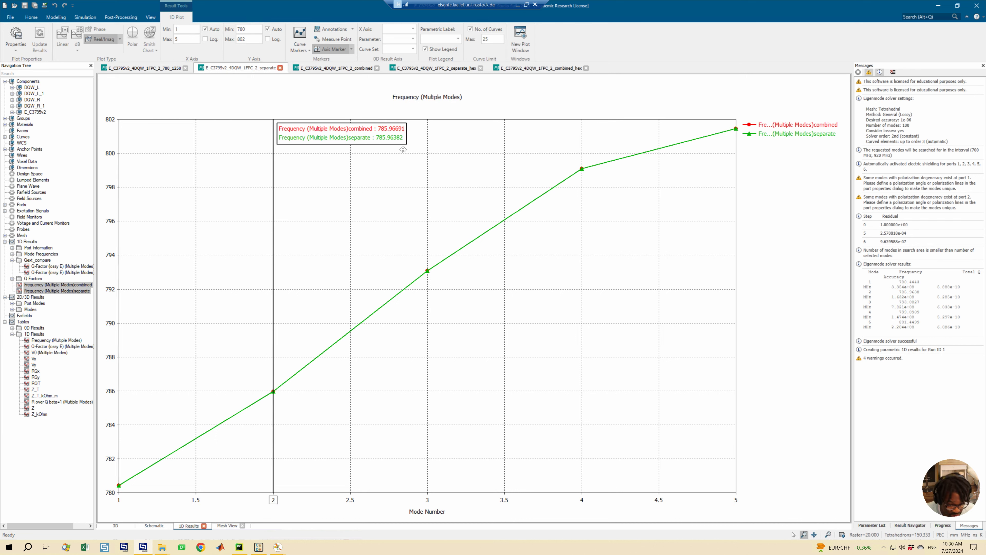
pyautogui.press('Right')
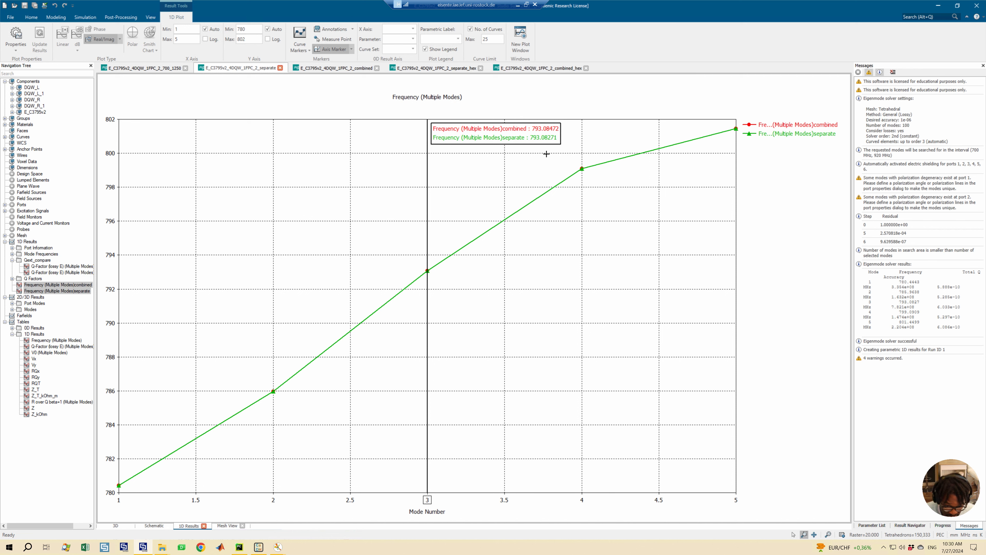
pyautogui.click(543, 170)
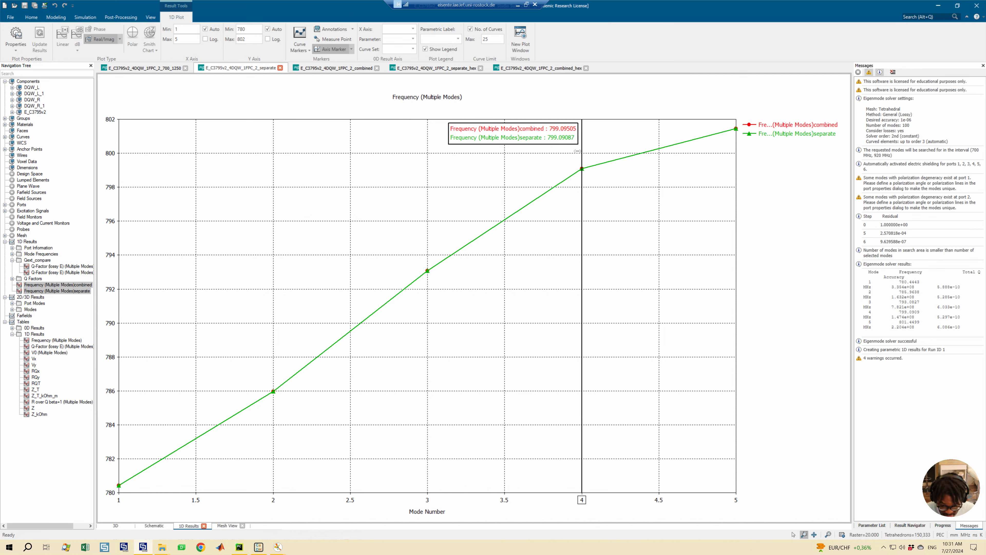
pyautogui.press('Right')
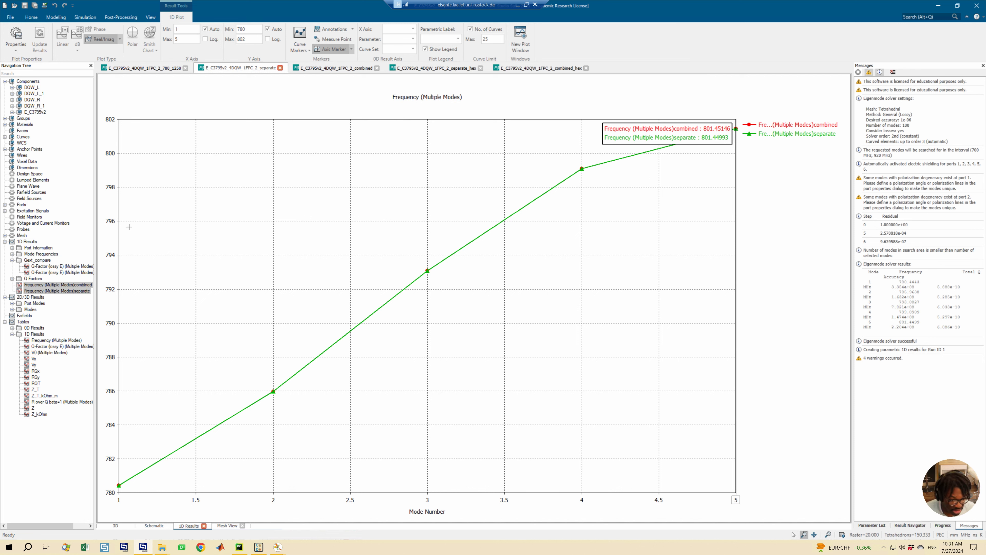
# - Plot the combined and separate Q-factor curves of Qext_compare together, and read both values with the axis marker from mode 5 down to 1
pyautogui.click(34, 260)
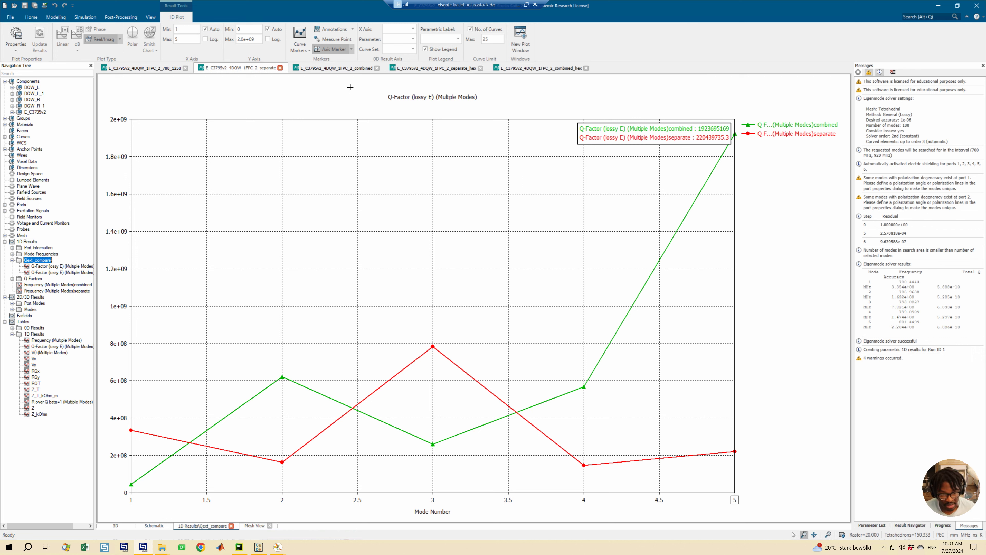
pyautogui.click(337, 68)
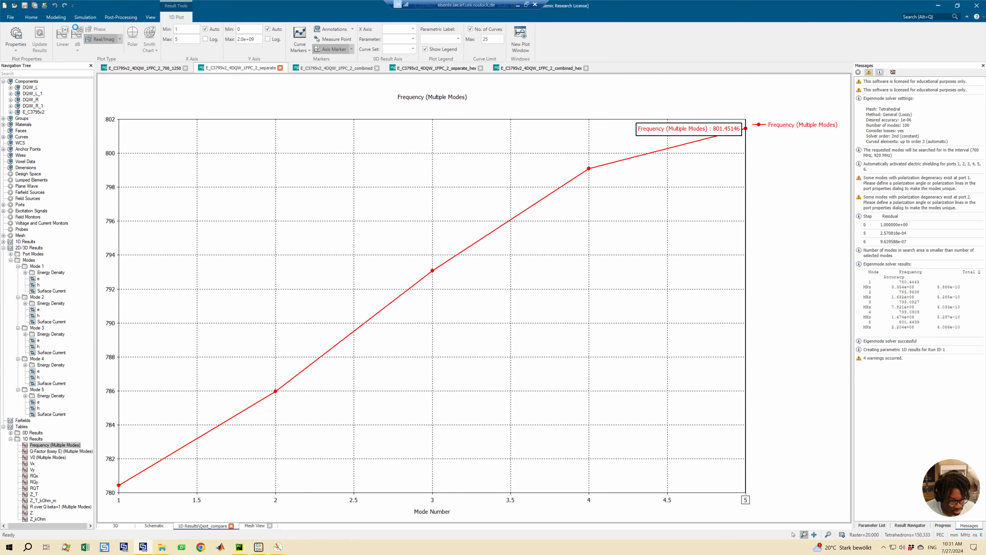
pyautogui.click(58, 19)
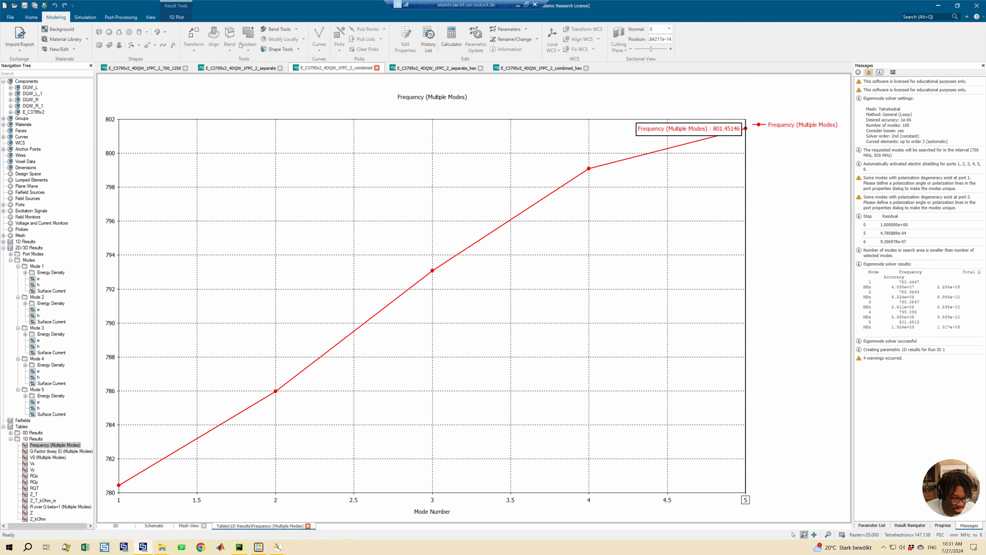
pyautogui.click(175, 17)
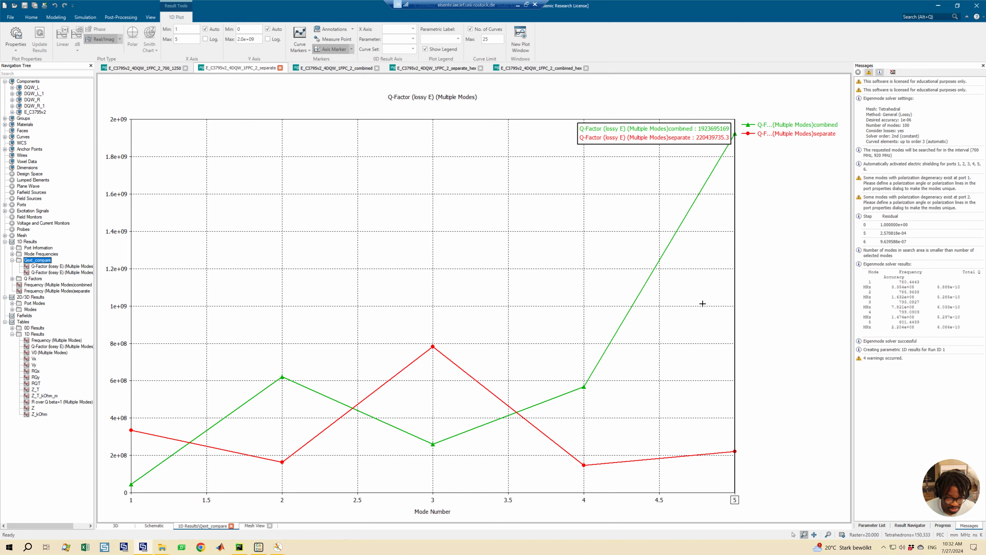
pyautogui.click(739, 312)
pyautogui.press('Left')
pyautogui.press('Left')
pyautogui.press('Left')
pyautogui.press('Left')
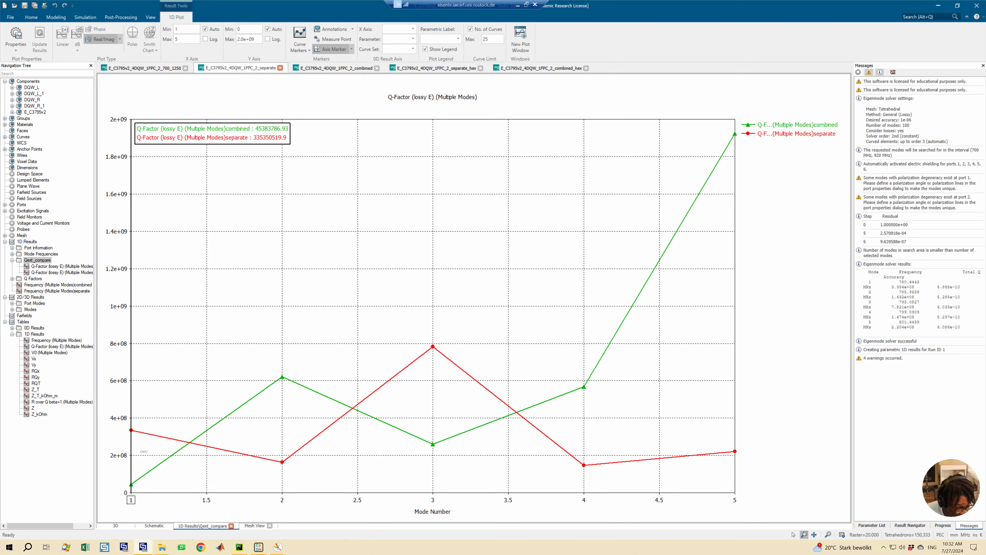
# - Set the Q-factor plot's Y axis to logarithmic scale and read both curves with the axis marker from mode 1 up to 5
pyautogui.click(268, 39)
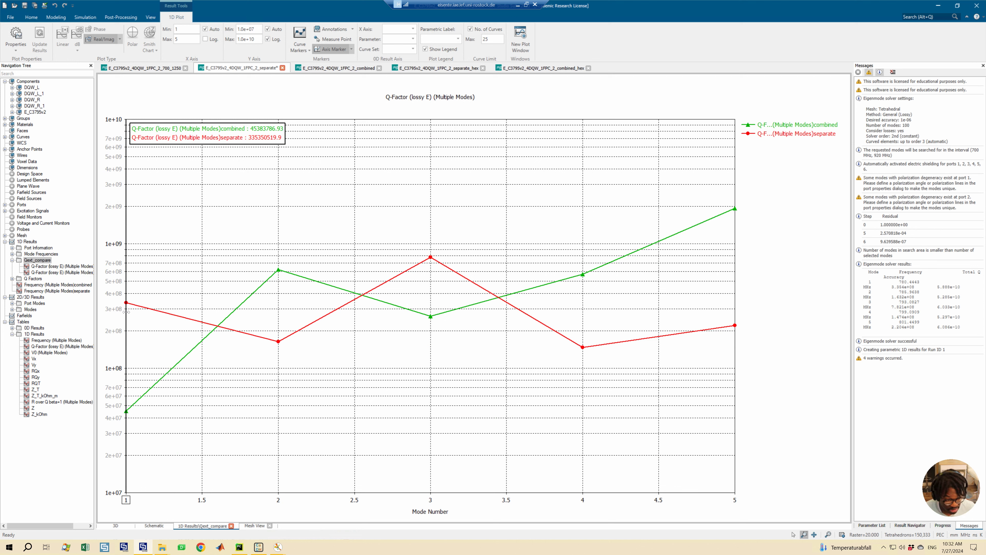
pyautogui.press('Right')
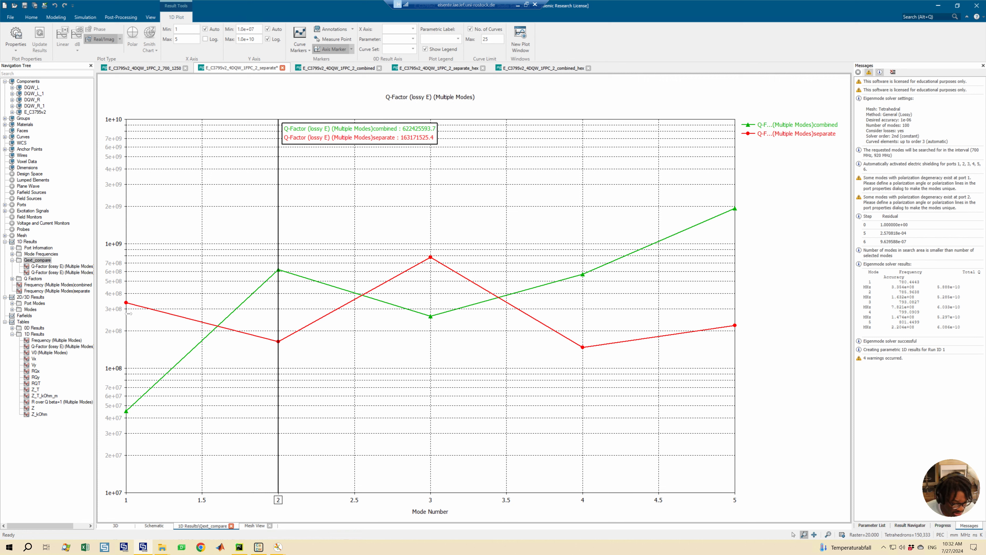
pyautogui.press('Right')
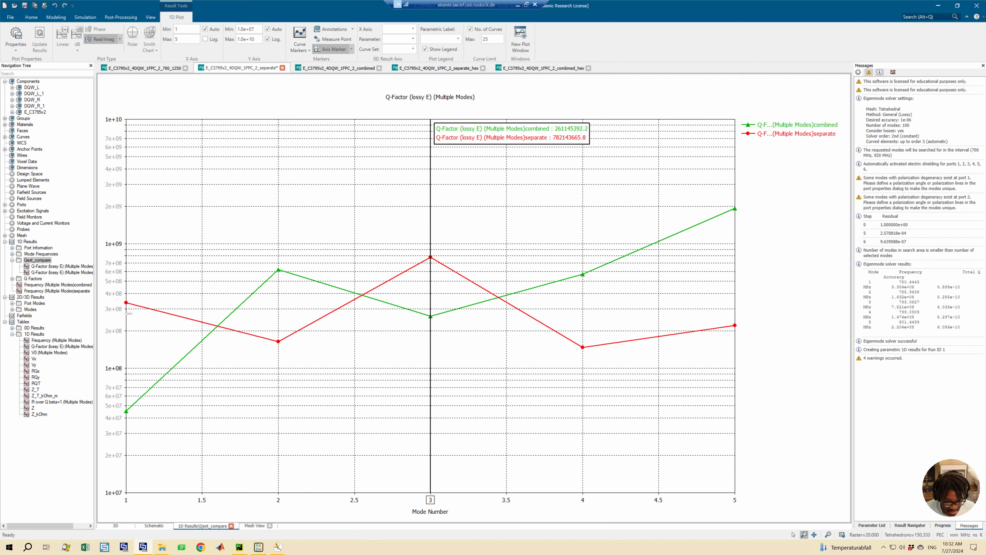
pyautogui.press('Right')
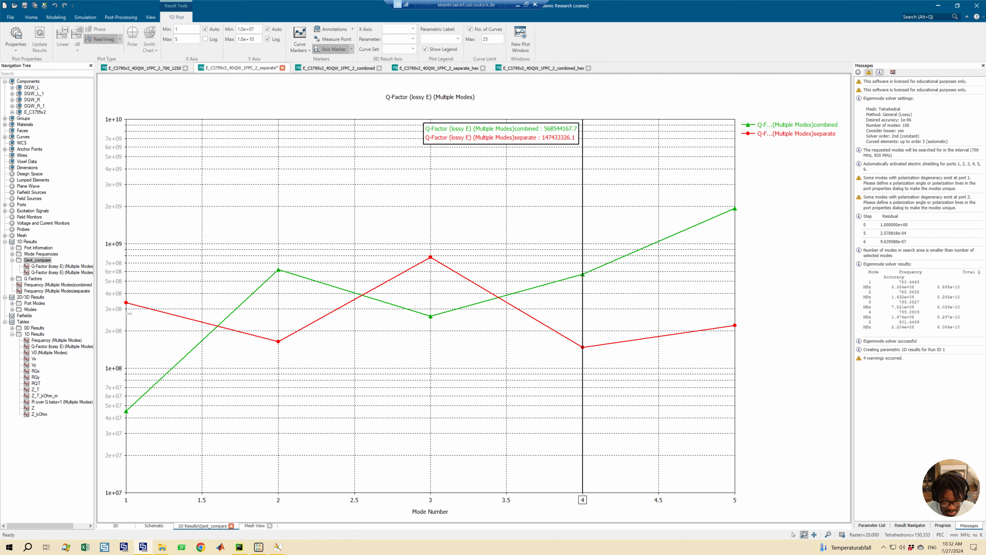
pyautogui.press('Right')
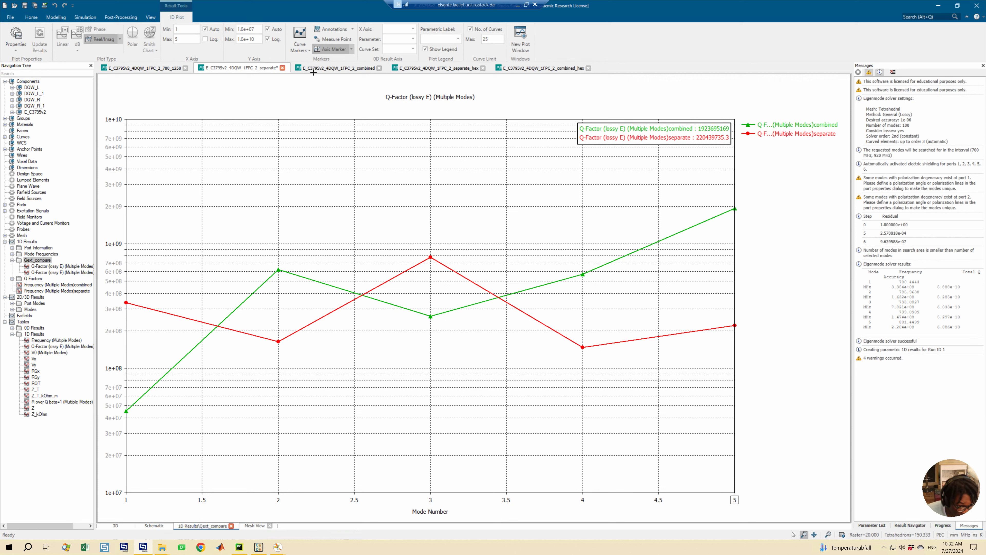
# - Copy the R over Q beta=1 (Multiple Modes) curve from the combined tetrahedral project's result tables
pyautogui.click(323, 67)
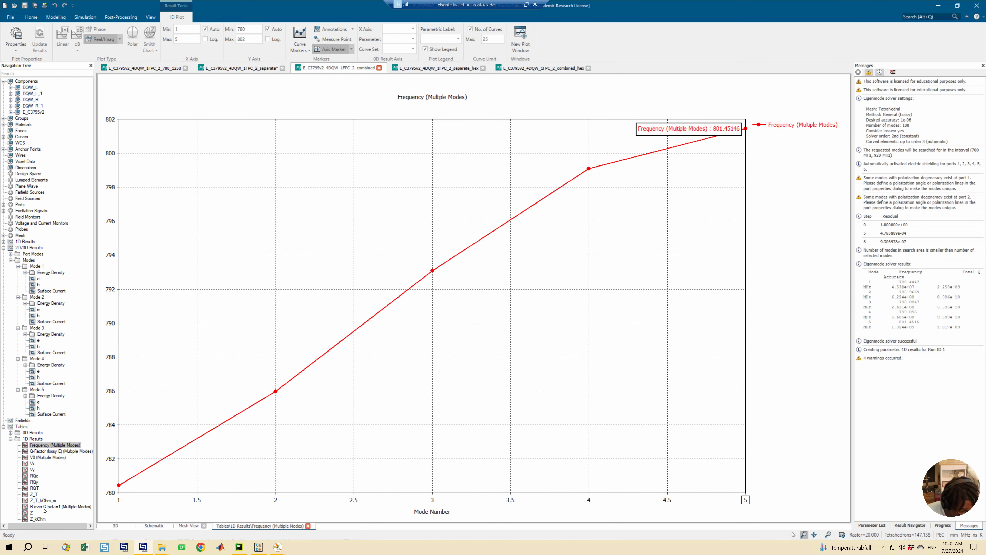
pyautogui.click(56, 506)
pyautogui.rightClick(56, 504)
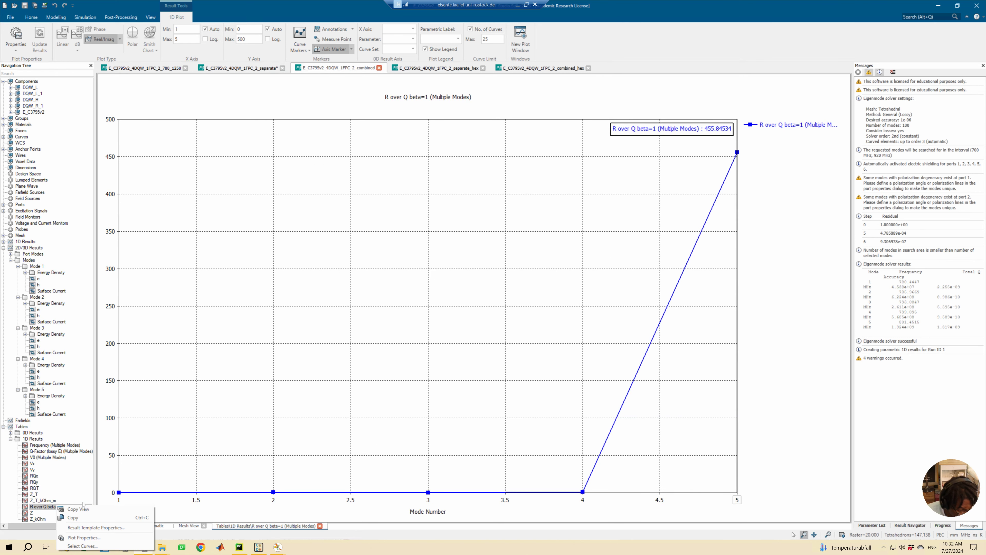
pyautogui.click(72, 519)
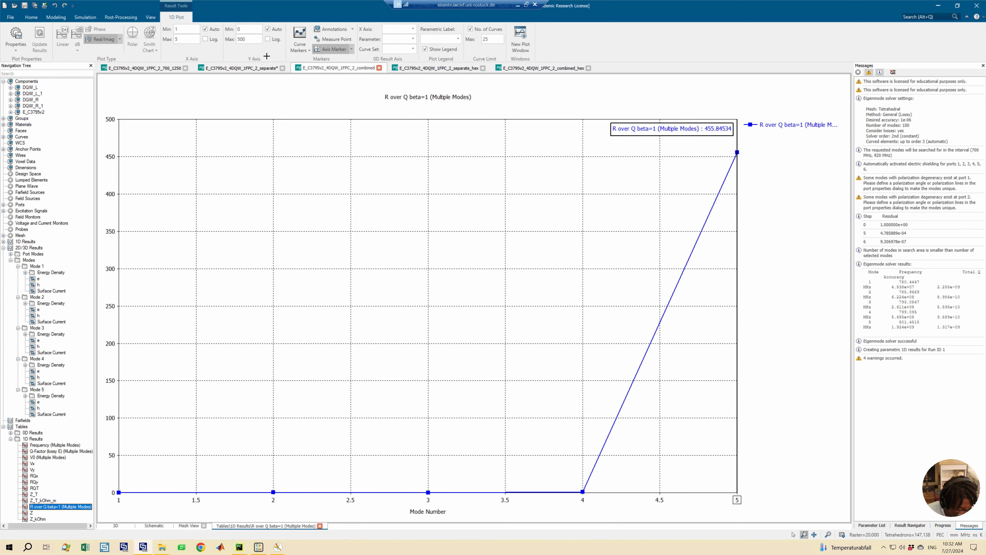
# - Create a result folder named R_Q under 1D Results in the separate tetrahedral project
pyautogui.click(257, 68)
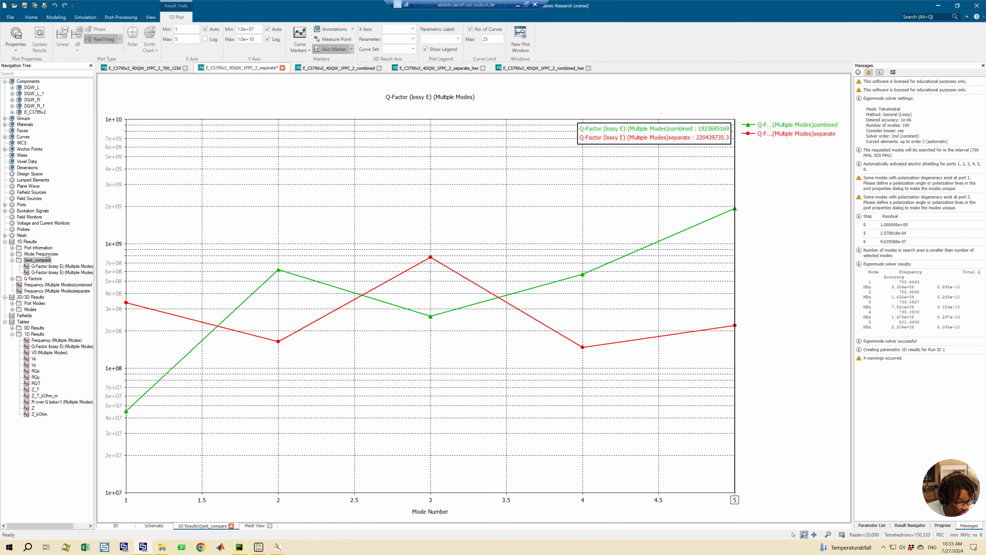
pyautogui.click(21, 242)
pyautogui.rightClick(28, 243)
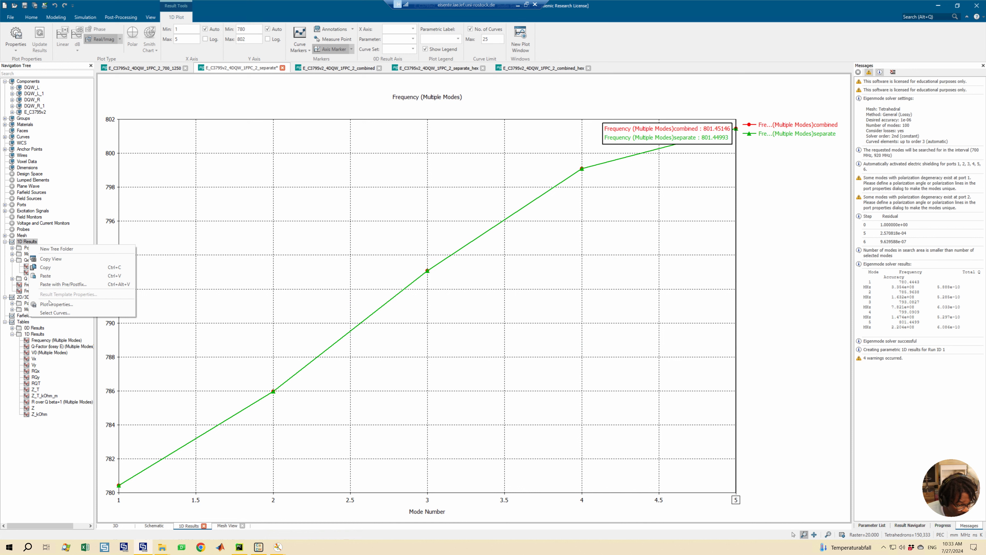
pyautogui.click(50, 249)
pyautogui.write('R')
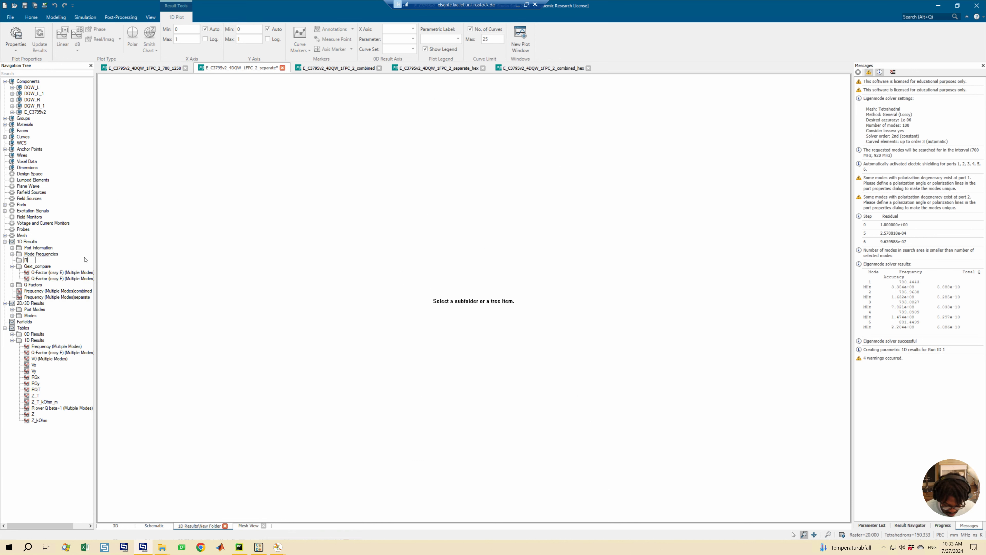
pyautogui.write('_Q')
pyautogui.press('Return')
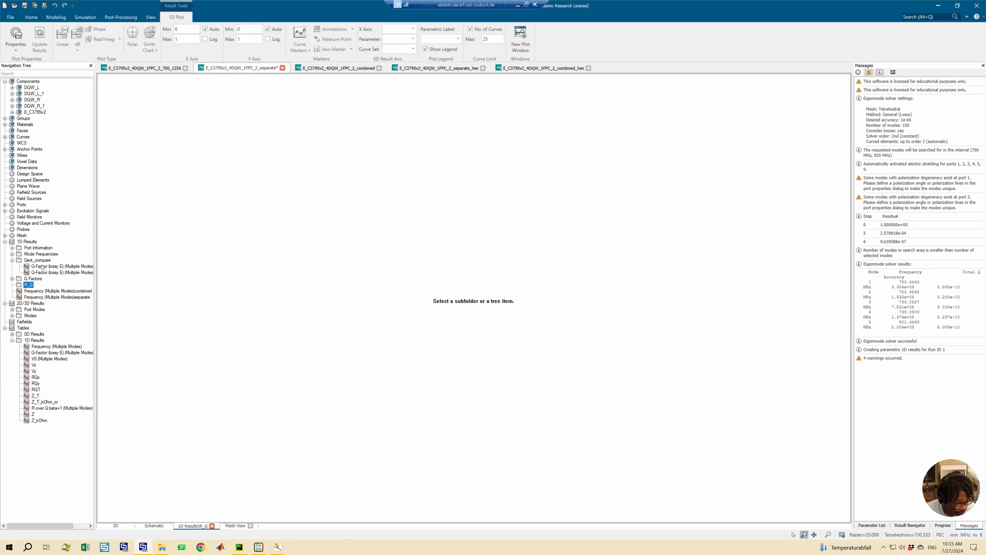
# - Paste the copied R over Q curve into the R_Q folder with the postfix "combined"
pyautogui.click(30, 285)
pyautogui.rightClick(30, 285)
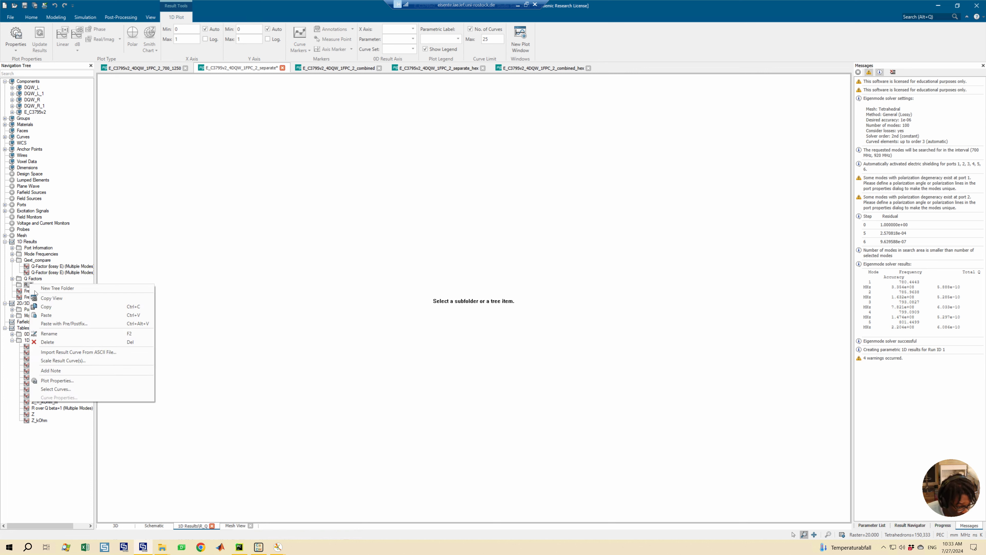
pyautogui.click(46, 324)
pyautogui.click(435, 333)
pyautogui.write('combined')
pyautogui.click(455, 343)
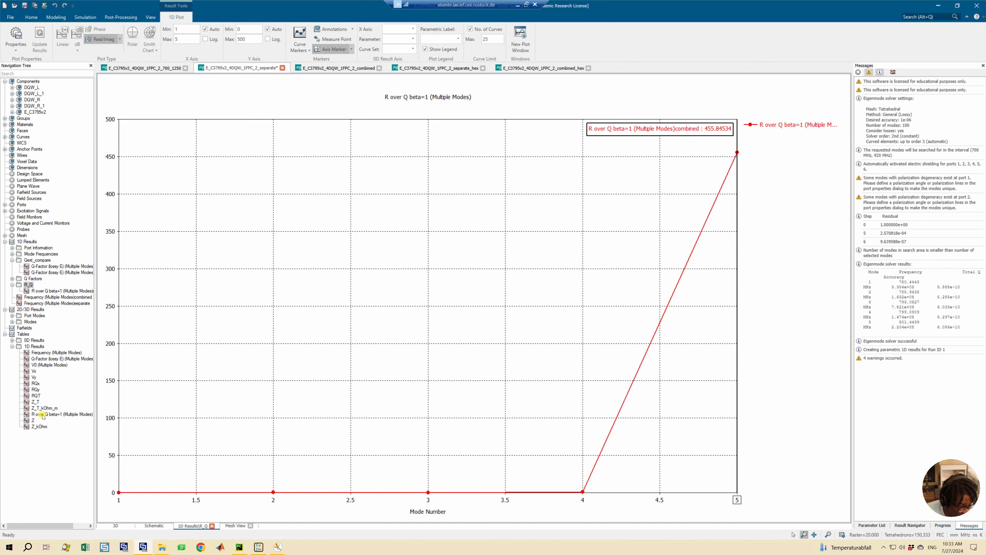
# - Copy the separate project's own R over Q beta=1 curve into the R_Q folder with the postfix "separate"
pyautogui.rightClick(43, 415)
pyautogui.click(59, 427)
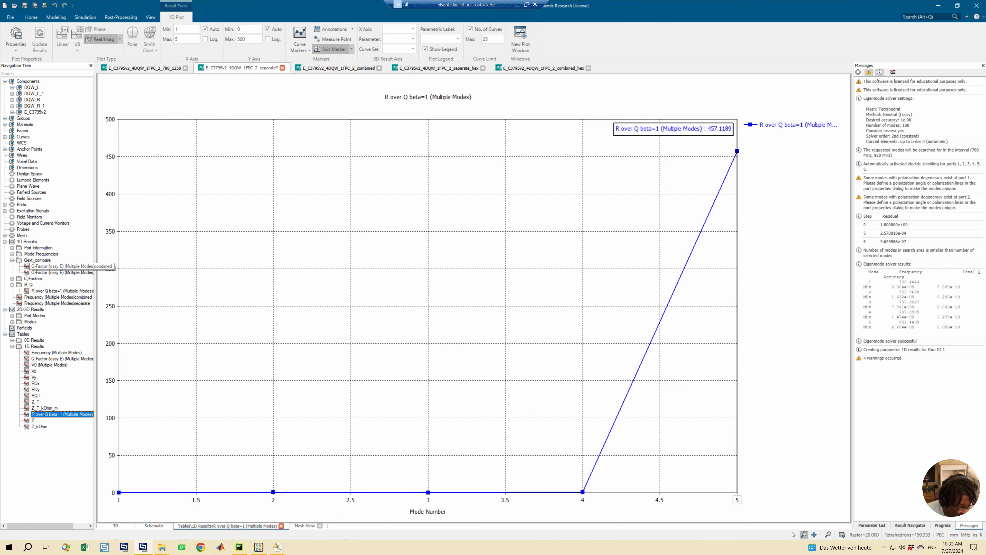
pyautogui.rightClick(25, 285)
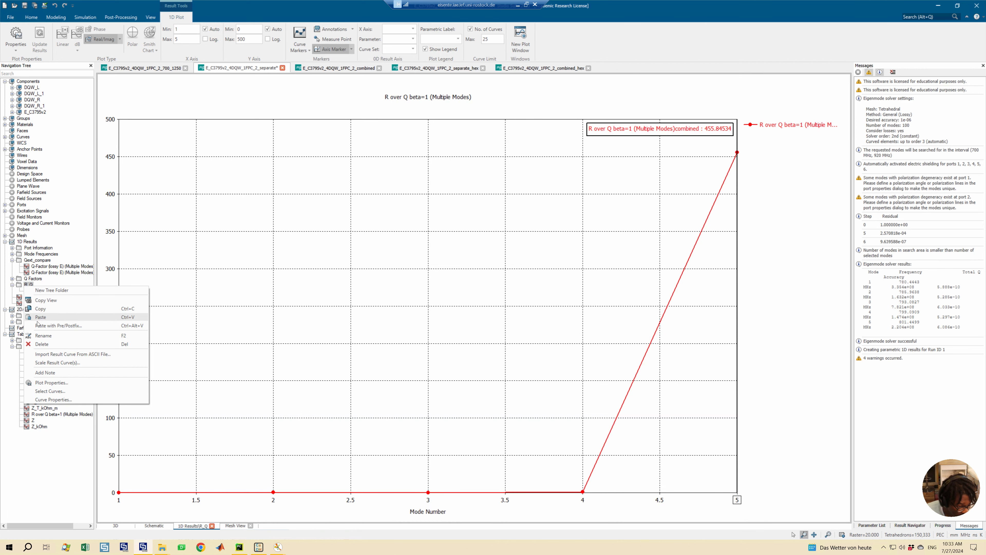
pyautogui.click(47, 326)
pyautogui.click(442, 331)
pyautogui.write('s')
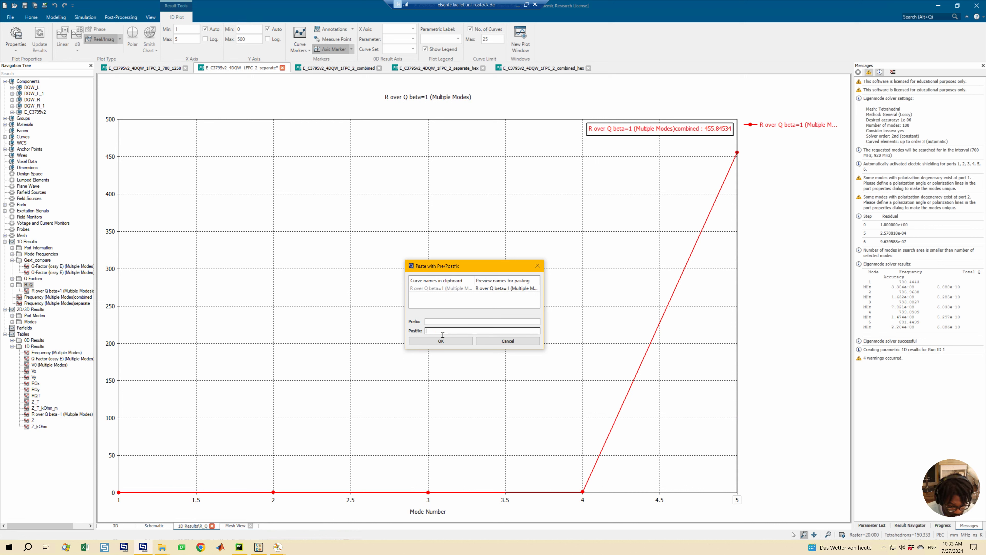
pyautogui.write('eparate')
pyautogui.click(441, 340)
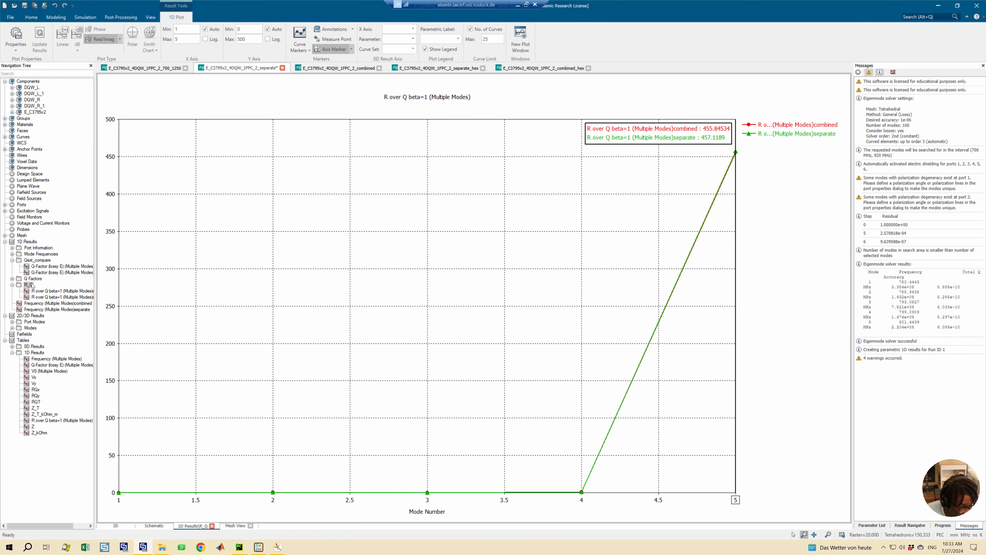
# - Set the R over Q plot's Y axis to logarithmic scale and read both curves with the axis marker from mode 5 down to 1
pyautogui.click(267, 39)
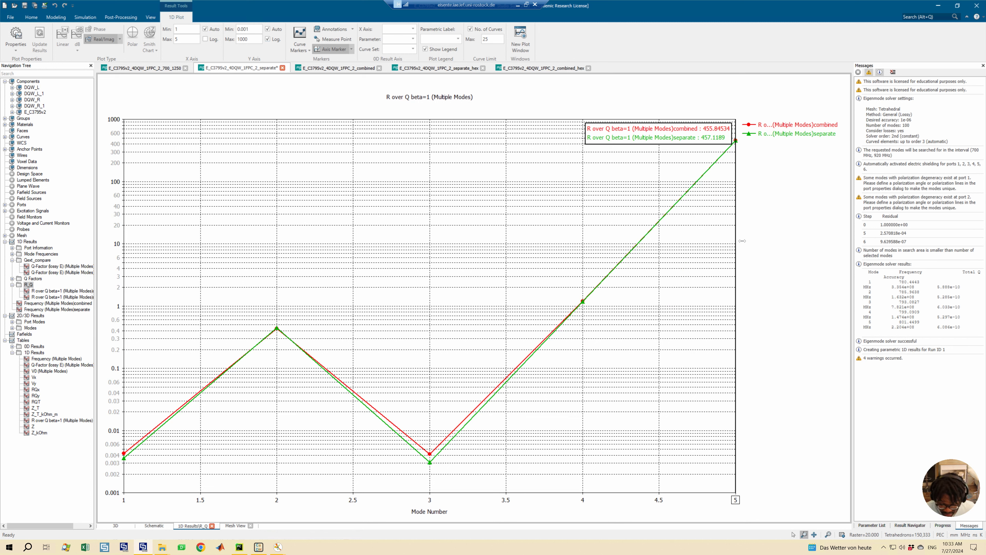
pyautogui.press('Left')
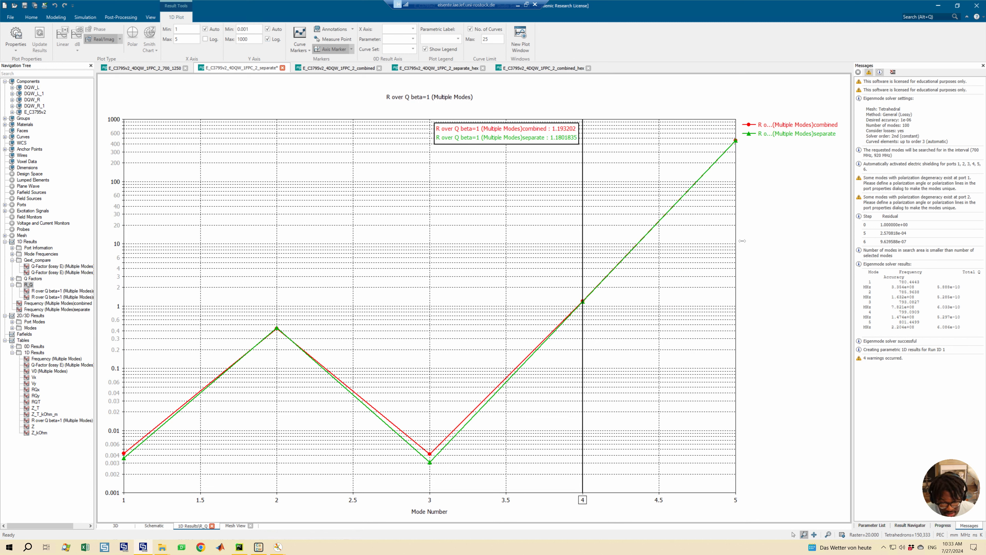
pyautogui.press('Left')
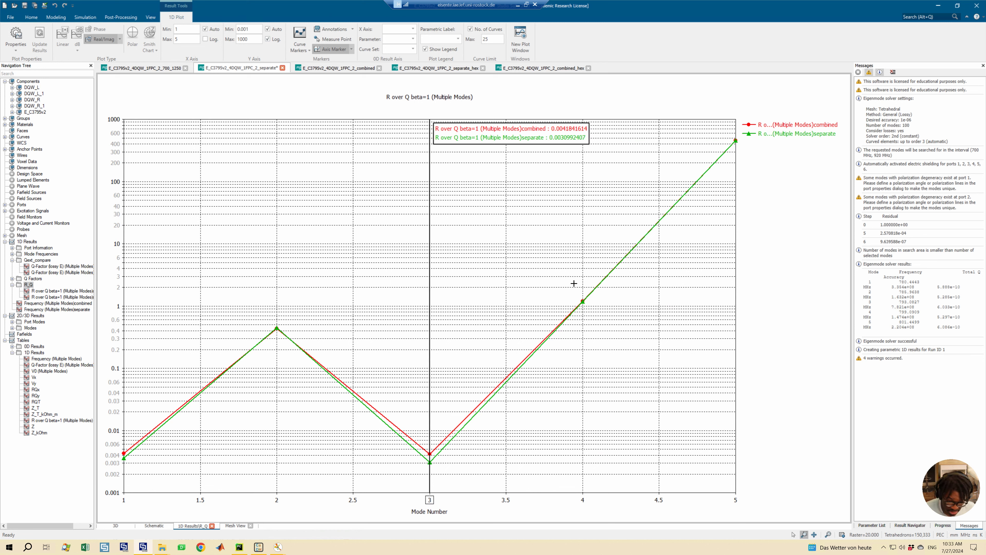
pyautogui.click(432, 281)
pyautogui.press('Left')
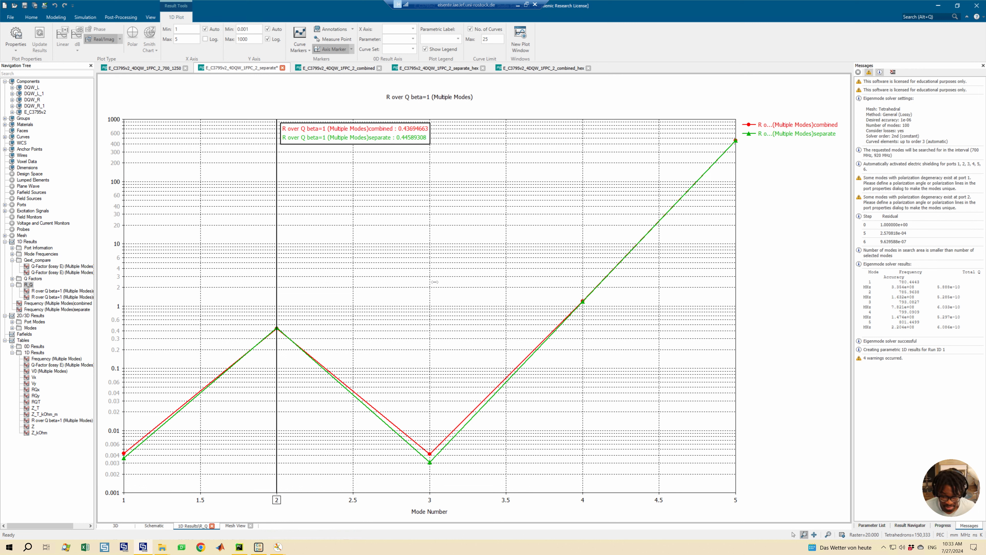
pyautogui.press('Left')
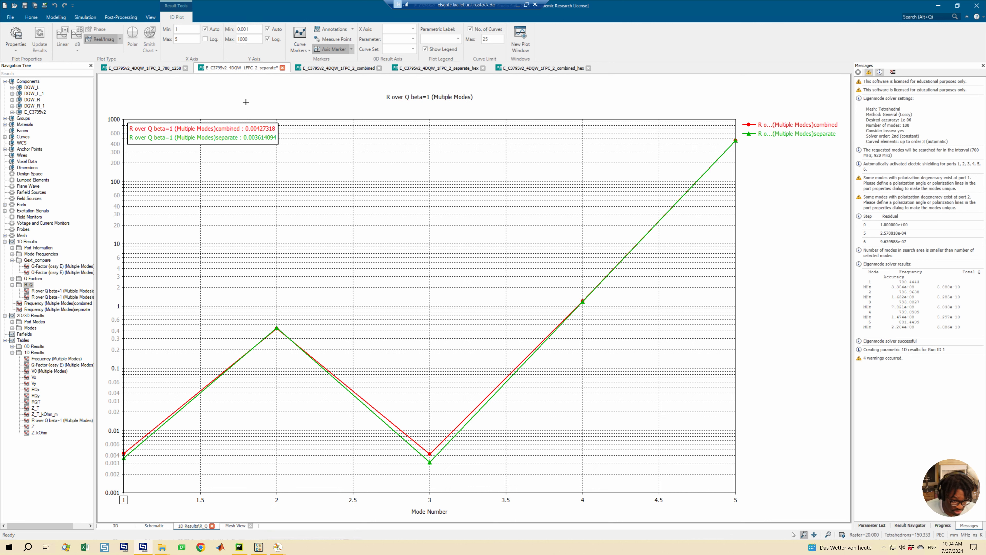
# - Copy the Z_kOhm curve from the combined tetrahedral project's result tables
pyautogui.click(332, 68)
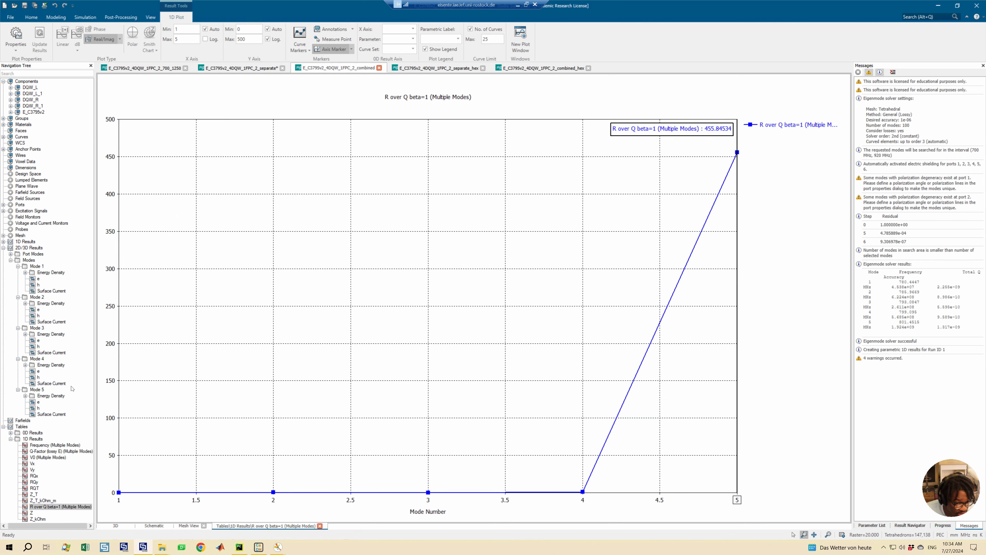
pyautogui.click(33, 514)
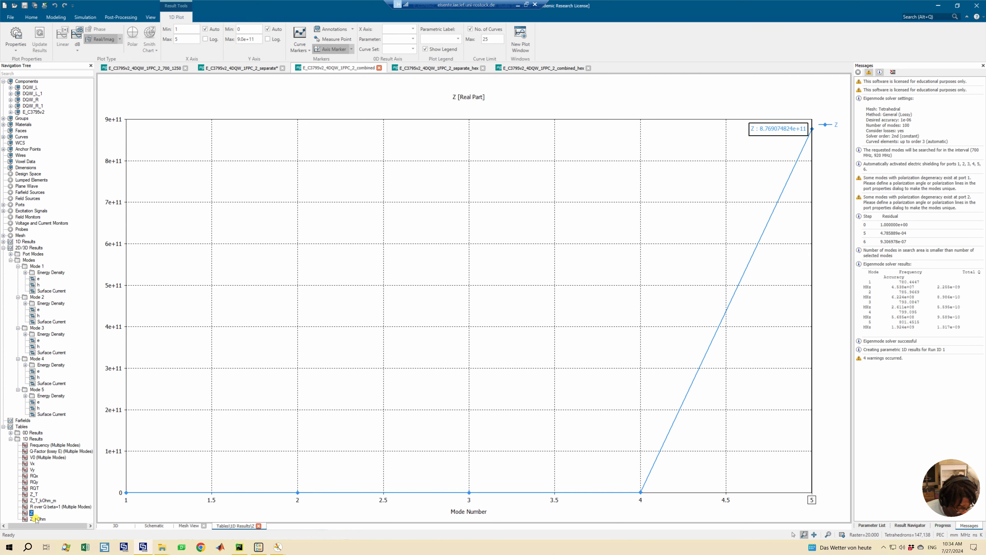
pyautogui.click(35, 519)
pyautogui.rightClick(44, 520)
pyautogui.click(62, 488)
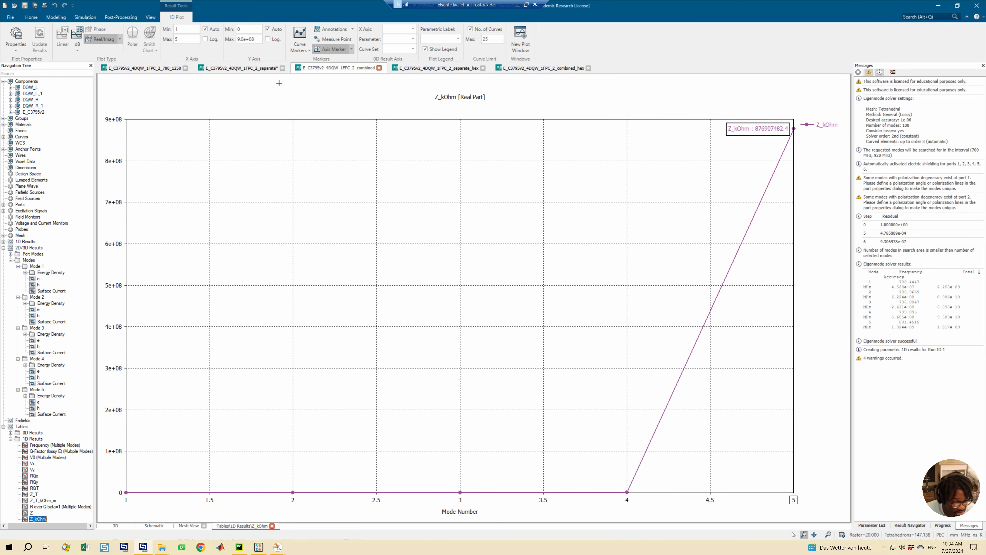
# - Create a result folder named ZkOhm under 1D Results in the separate tetrahedral project
pyautogui.click(241, 68)
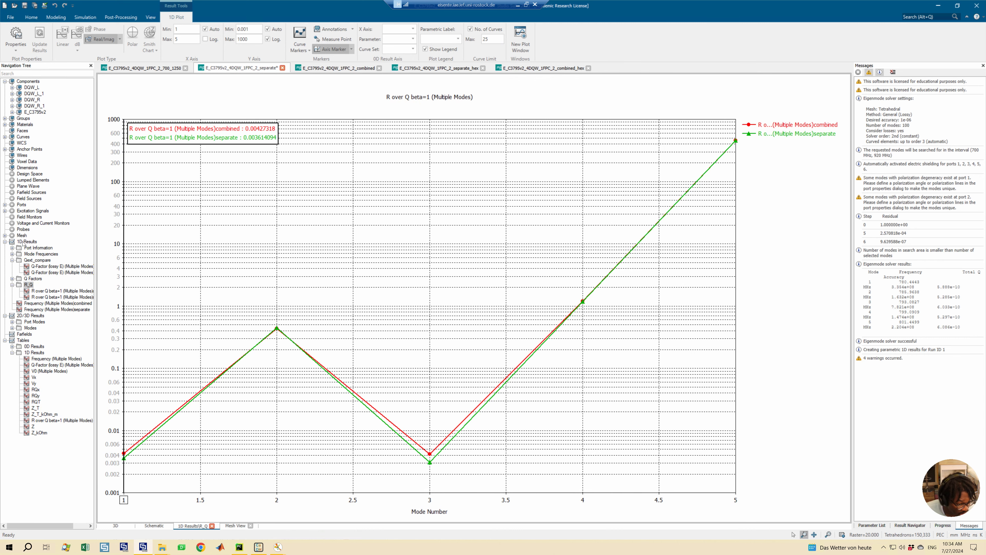
pyautogui.click(25, 242)
pyautogui.rightClick(24, 242)
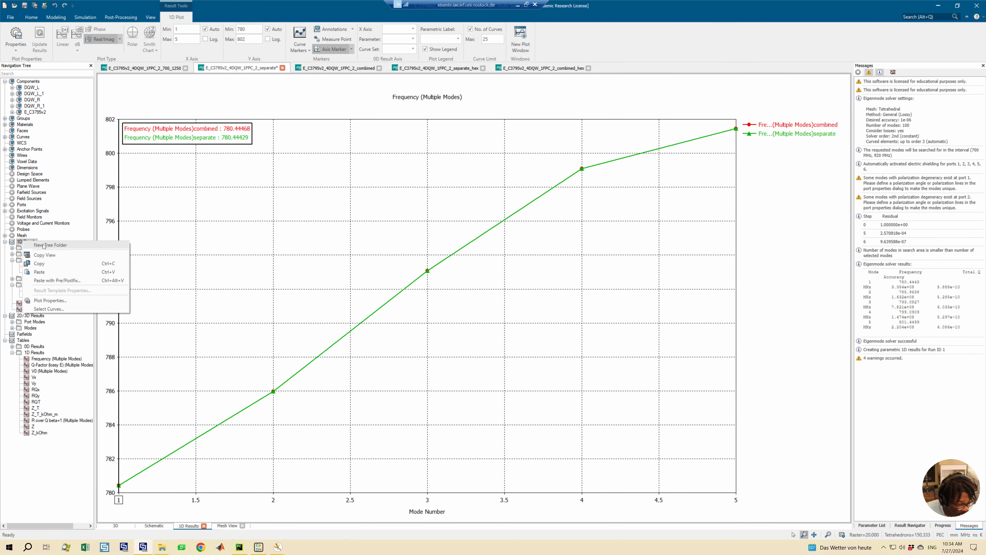
pyautogui.click(44, 244)
pyautogui.write('ZkOhm')
pyautogui.press('Return')
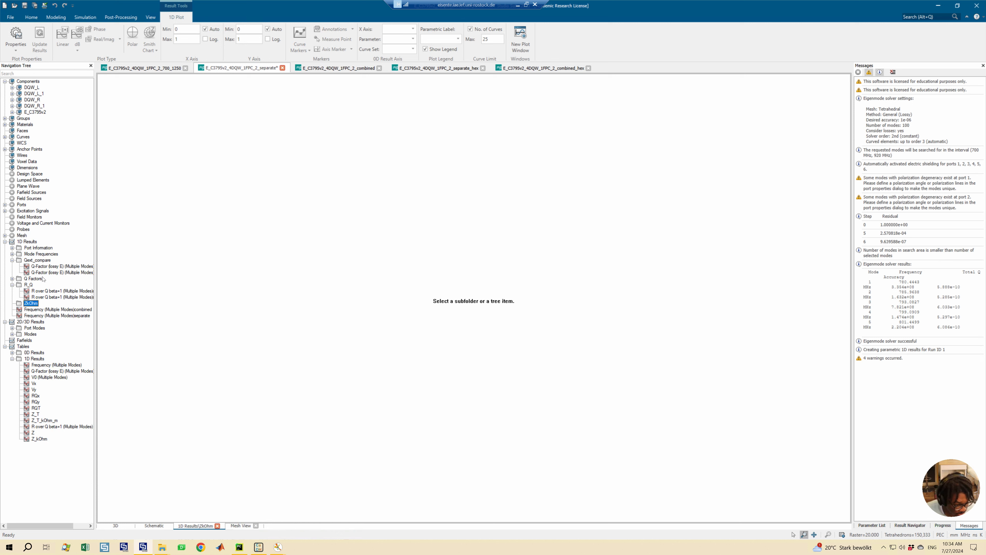
# - Paste the copied combined Z_kOhm curve into the ZkOhm folder with the postfix "combined"
pyautogui.rightClick(28, 303)
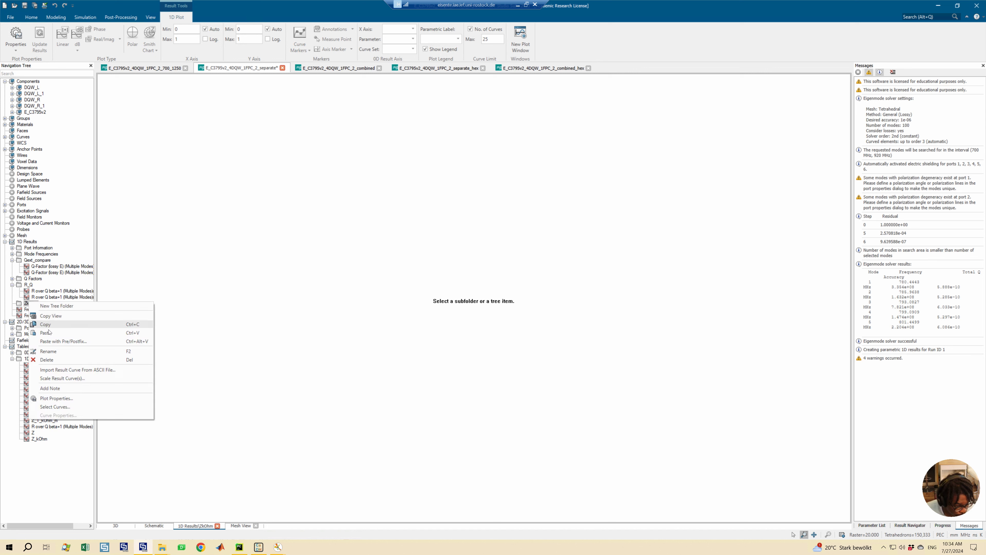
pyautogui.click(54, 341)
pyautogui.click(442, 331)
pyautogui.write('combined')
pyautogui.click(436, 342)
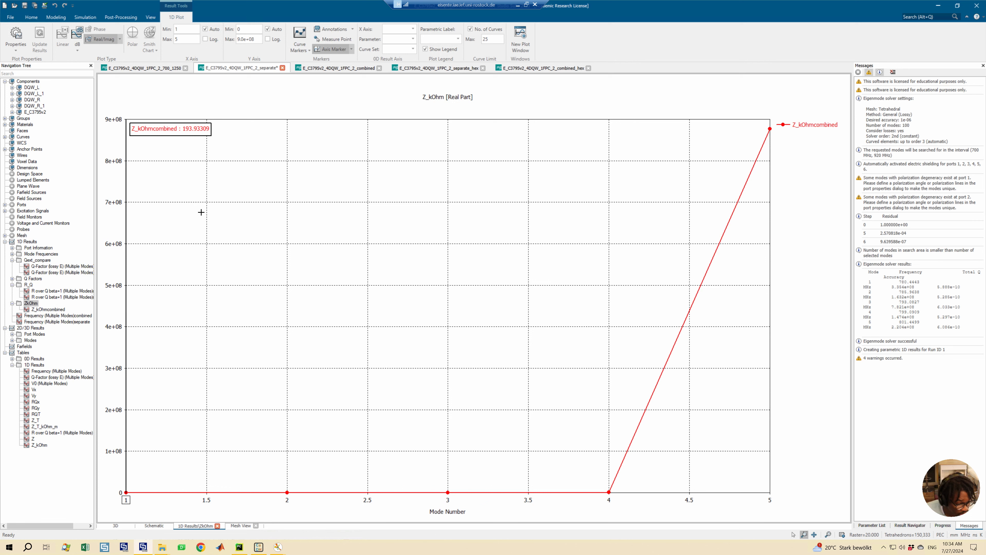
# - Copy the separate project's own Z_kOhm table curve into the ZkOhm folder with the postfix "separate"
pyautogui.click(328, 68)
pyautogui.click(263, 69)
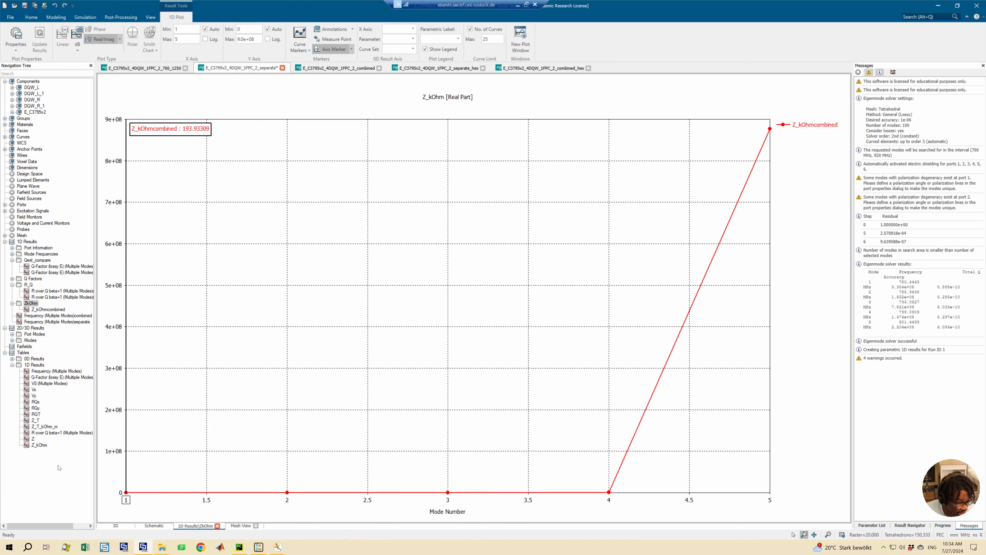
pyautogui.rightClick(36, 445)
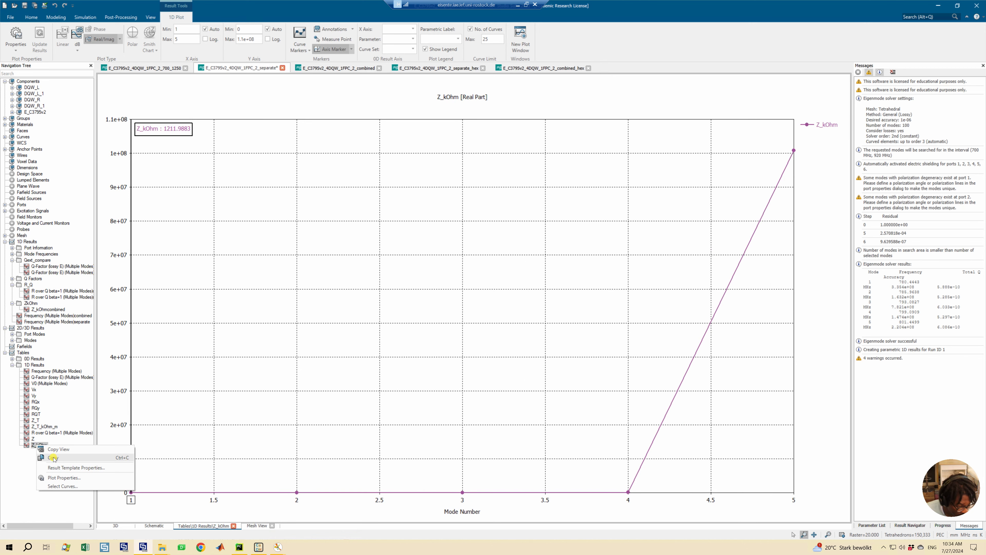
pyautogui.click(52, 457)
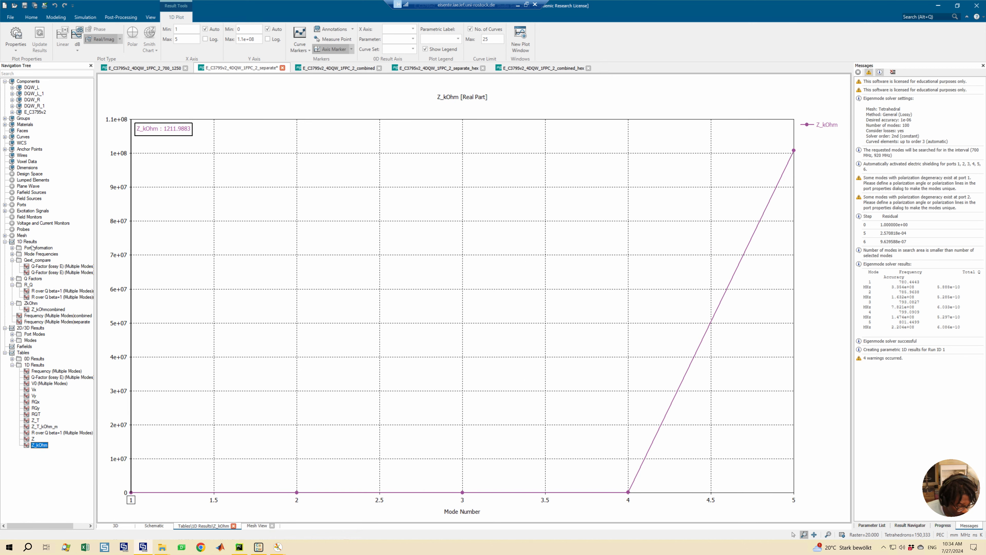
pyautogui.rightClick(26, 304)
pyautogui.click(44, 344)
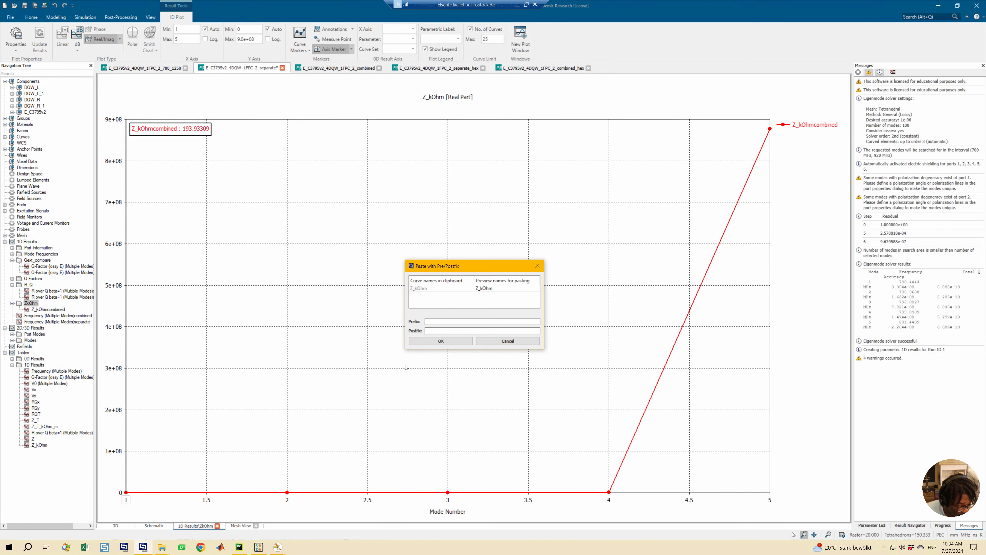
pyautogui.click(442, 331)
pyautogui.write('separate')
pyautogui.click(441, 341)
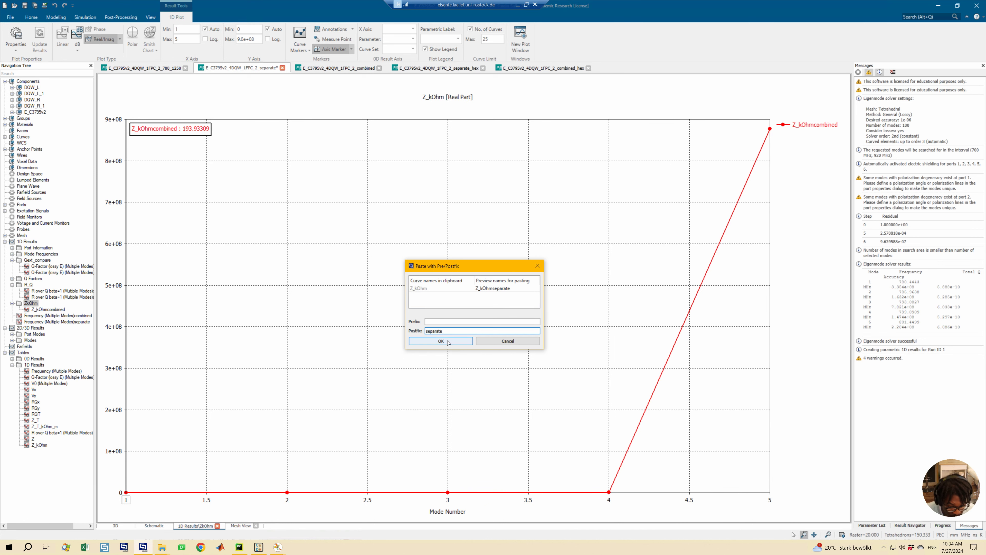
# - Rename the combined impedance curve in the ZkOhm folder as Z_kOhm_combined
pyautogui.click(45, 309)
pyautogui.rightClick(46, 310)
pyautogui.click(68, 333)
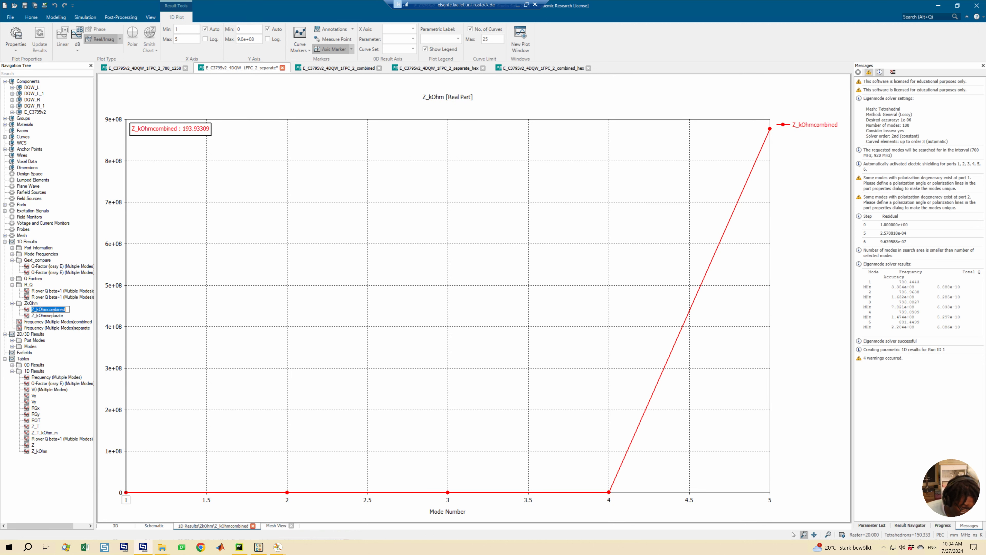
pyautogui.click(48, 310)
pyautogui.write('_')
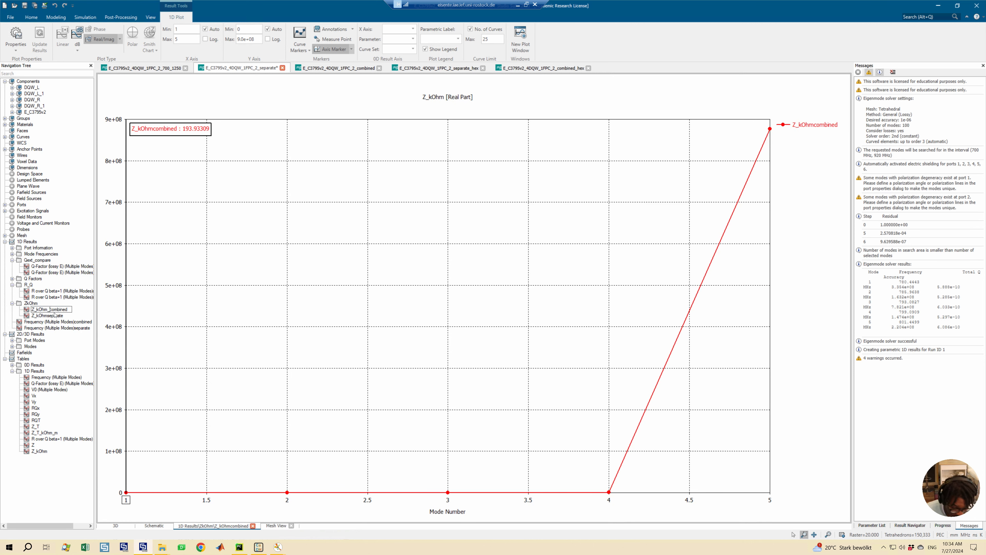
pyautogui.press('Return')
# - Rename the separate impedance curve in the ZkOhm folder as Z_kOhm_separate
pyautogui.click(47, 309)
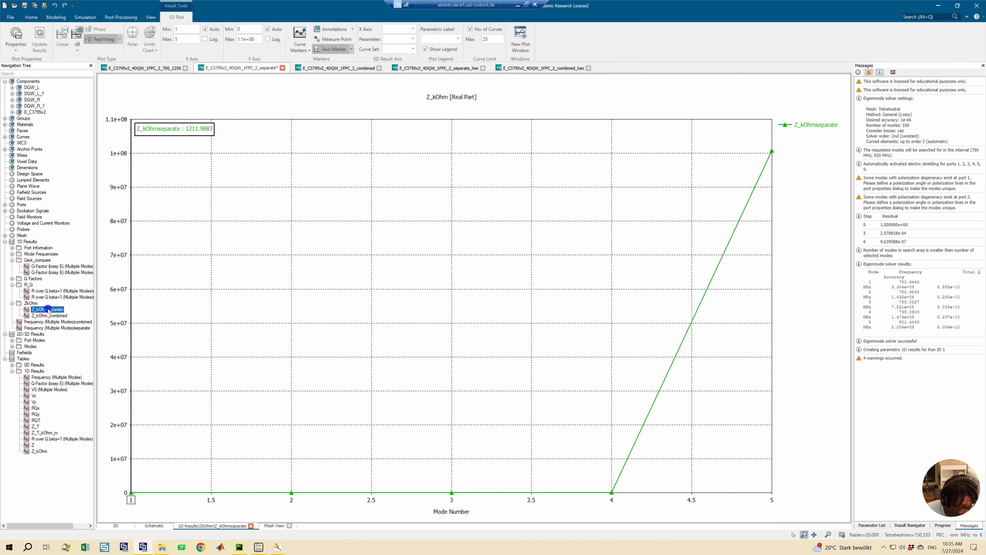
pyautogui.rightClick(48, 310)
pyautogui.click(65, 332)
pyautogui.click(47, 309)
pyautogui.write('_')
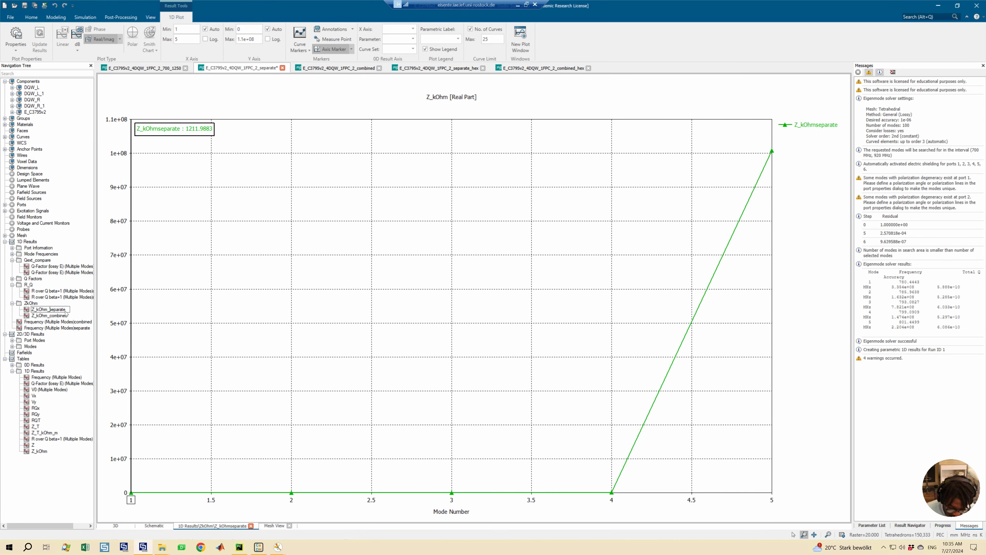
pyautogui.press('Return')
# - Plot both ZkOhm curves with a logarithmic Y axis and read them with the axis marker from mode 5 down to 2
pyautogui.click(31, 302)
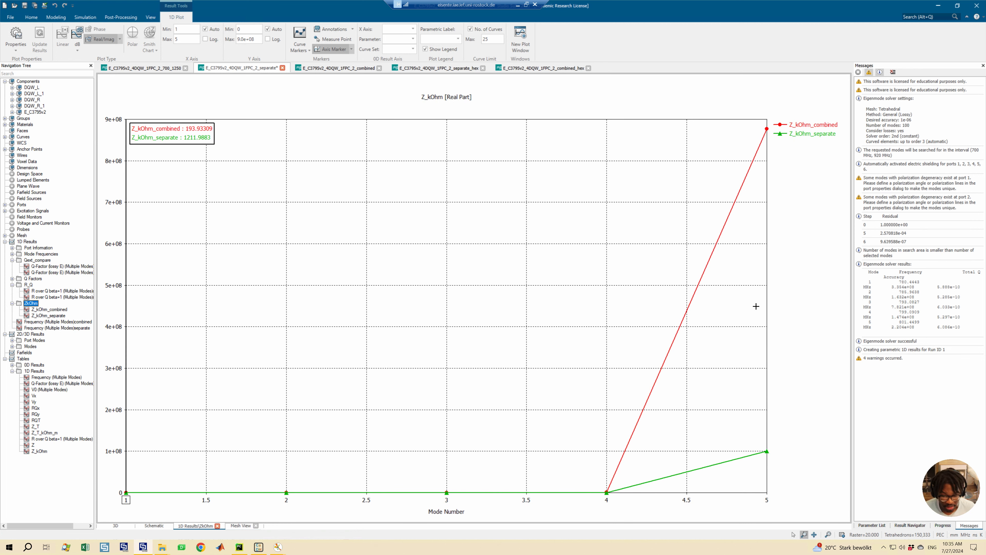
pyautogui.rightClick(577, 264)
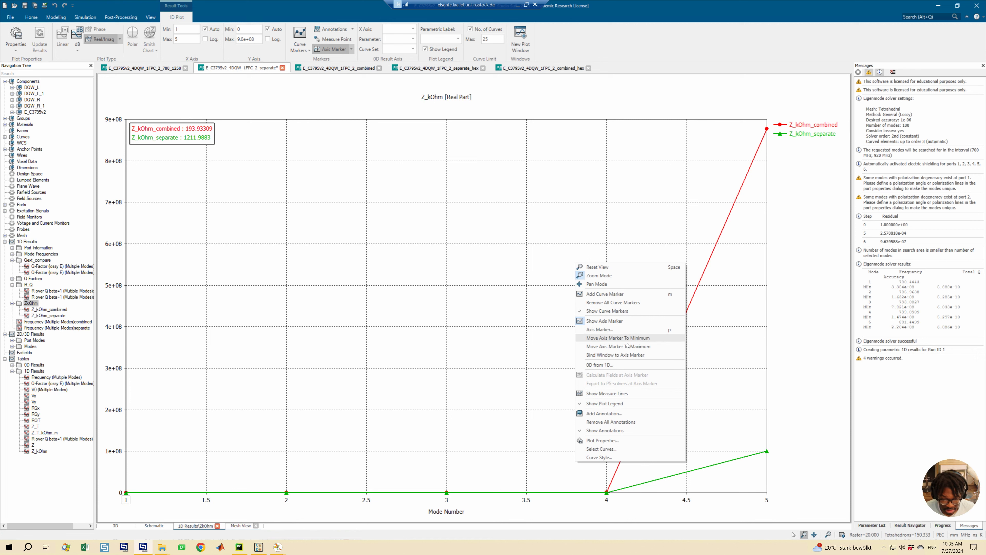
pyautogui.click(621, 341)
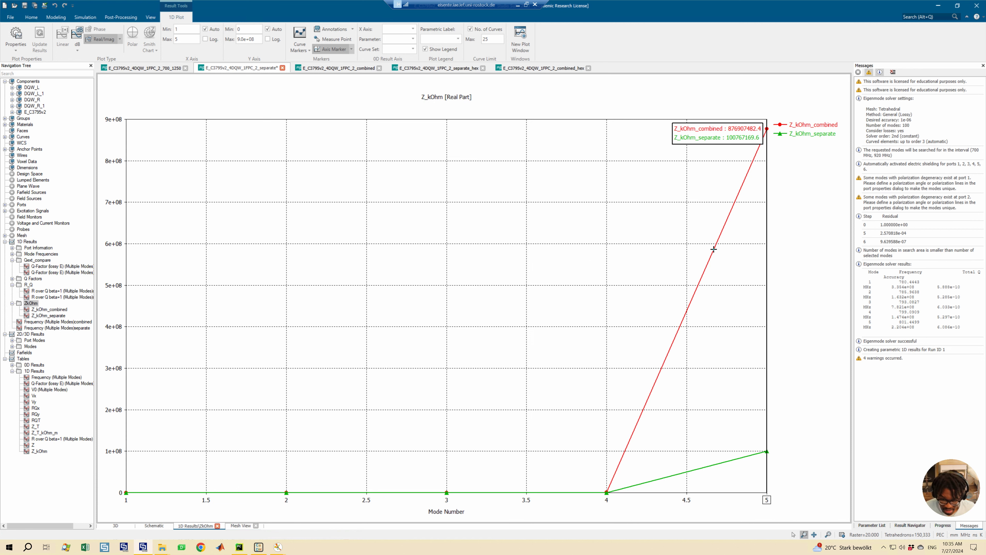
pyautogui.click(268, 39)
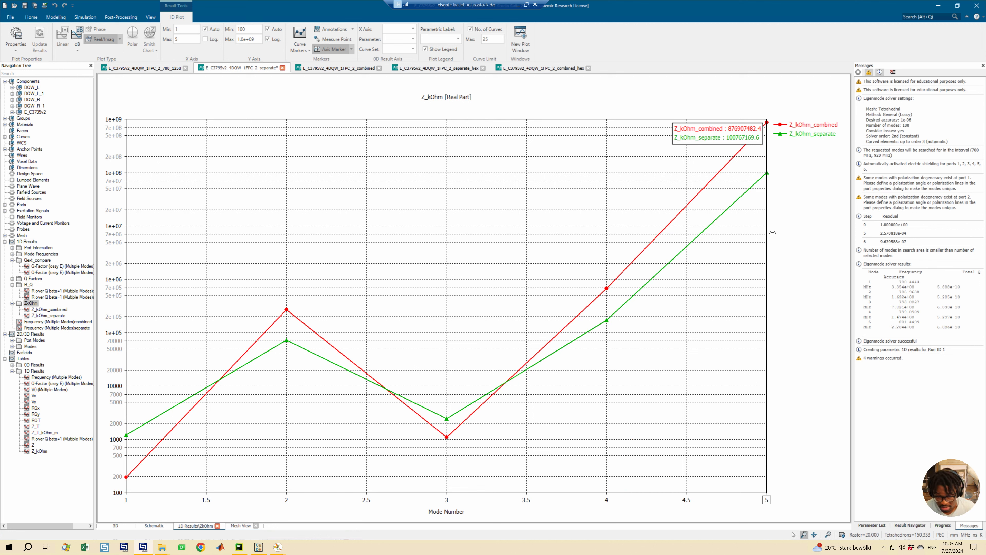
pyautogui.press('Left')
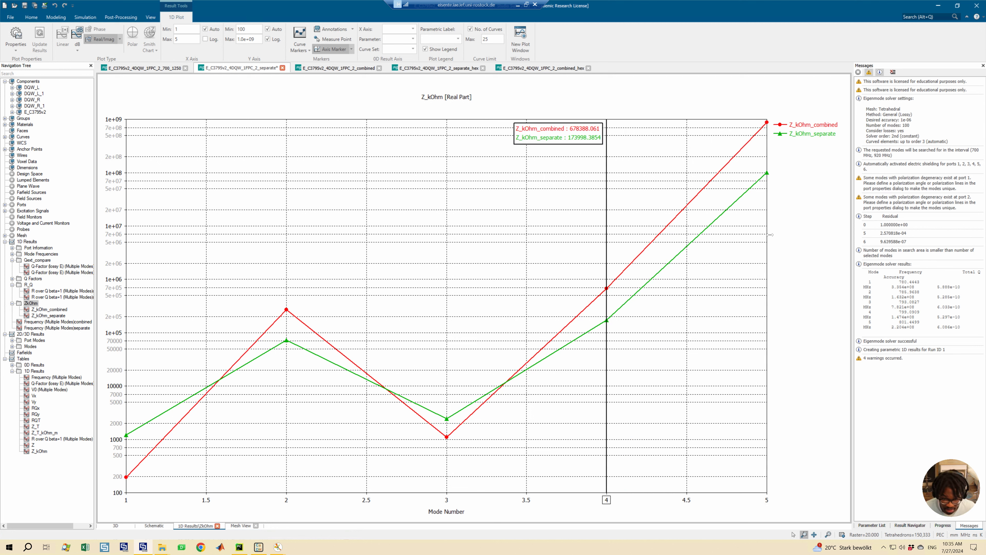
pyautogui.press('Left')
pyautogui.press('Left')
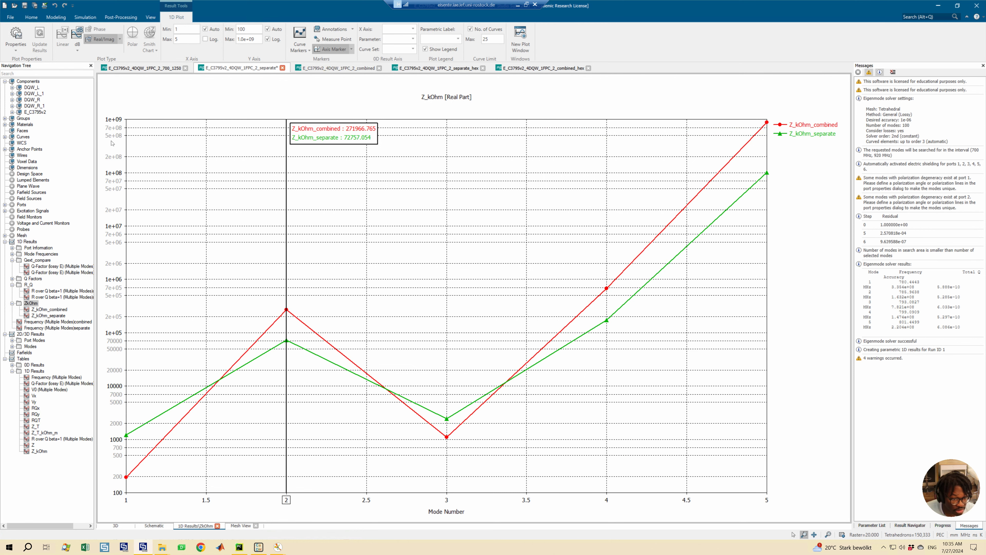
# - Copy the RQT curve from the combined tetrahedral project's 1D result tables
pyautogui.click(326, 68)
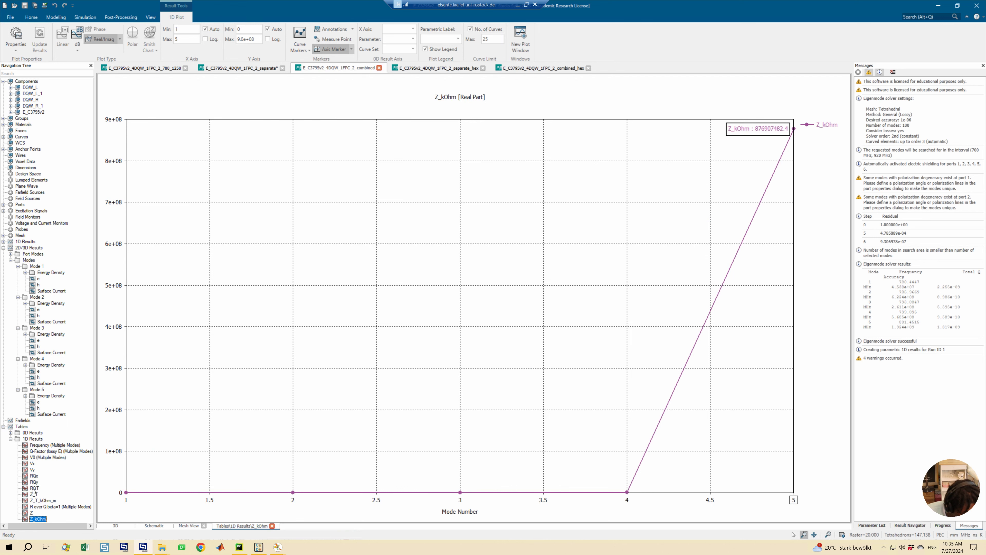
pyautogui.click(33, 488)
pyautogui.rightClick(33, 488)
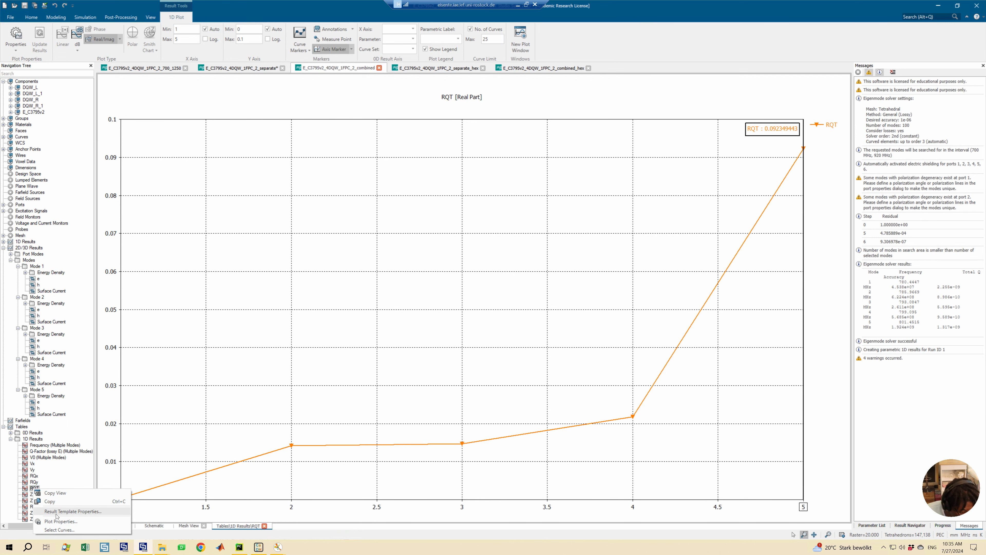
pyautogui.click(53, 502)
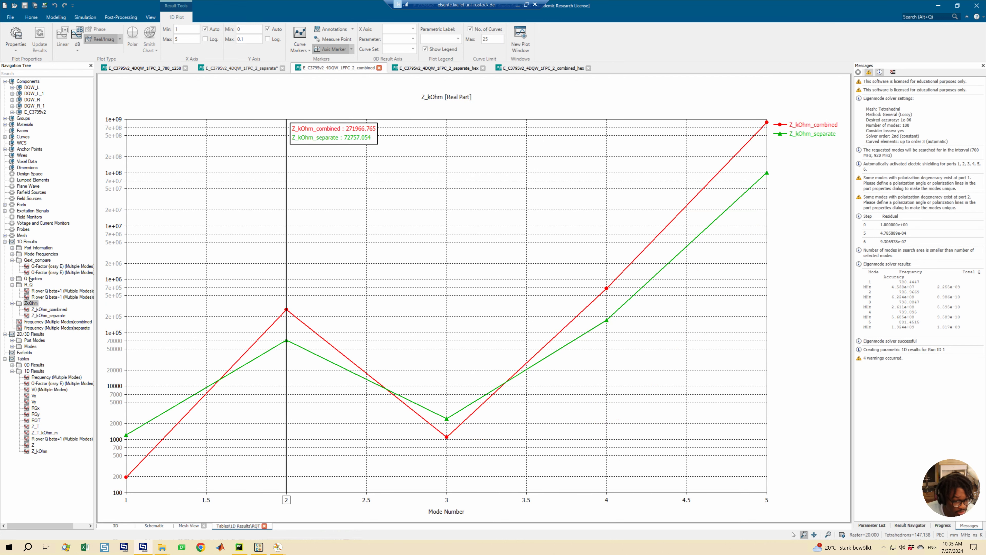
# - Paste the combined RQT curve into the separate project's R_Q folder with the postfix "_combined"
pyautogui.rightClick(22, 240)
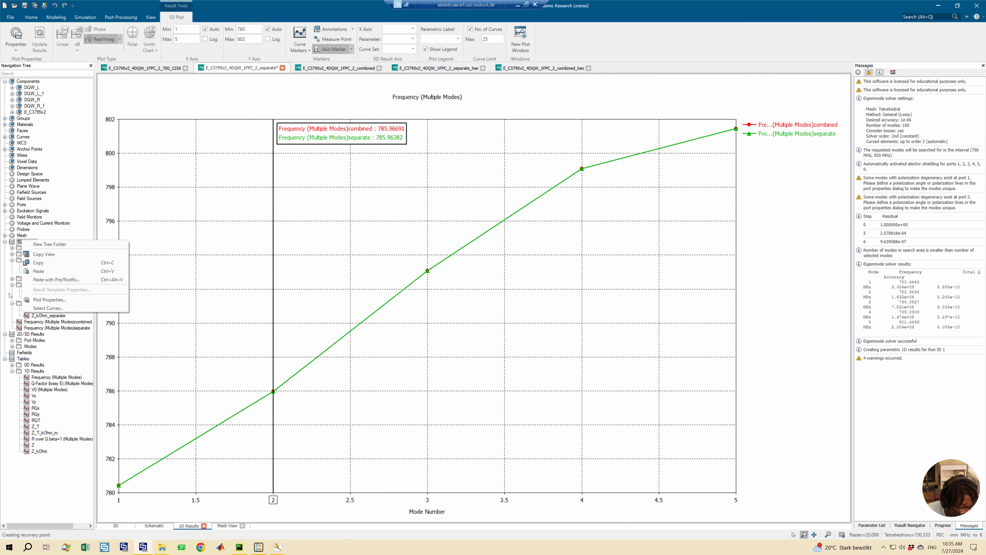
pyautogui.click(17, 304)
pyautogui.rightClick(27, 285)
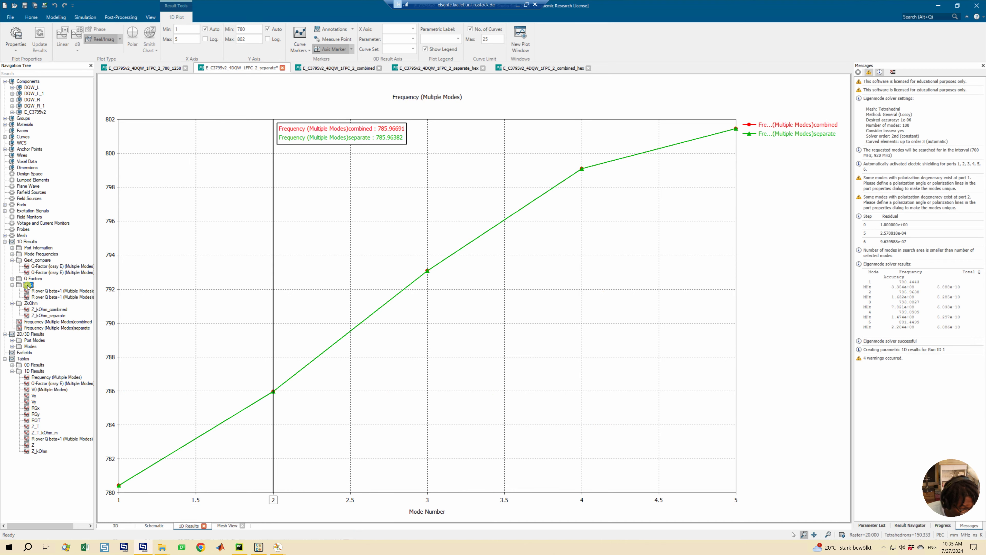
pyautogui.click(50, 325)
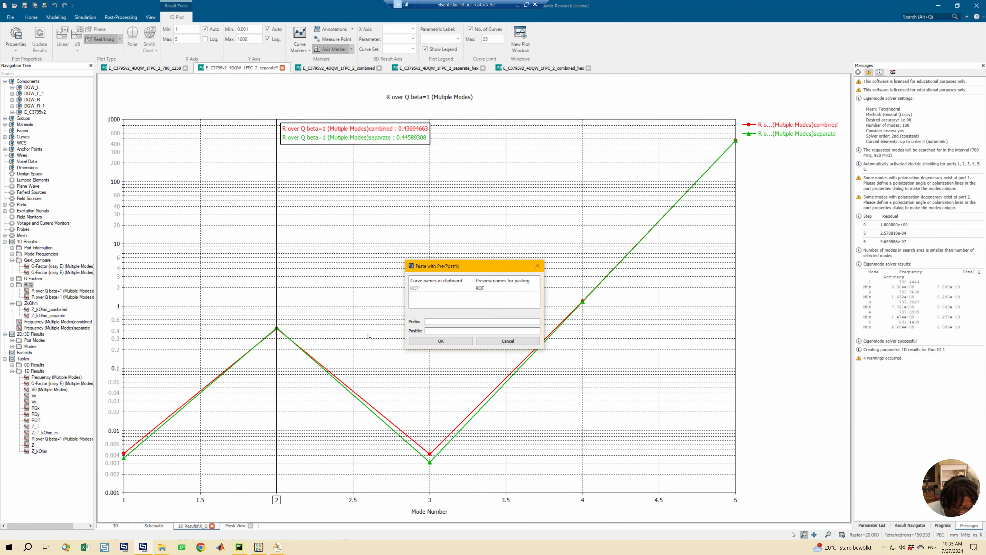
pyautogui.click(435, 331)
pyautogui.write('combined')
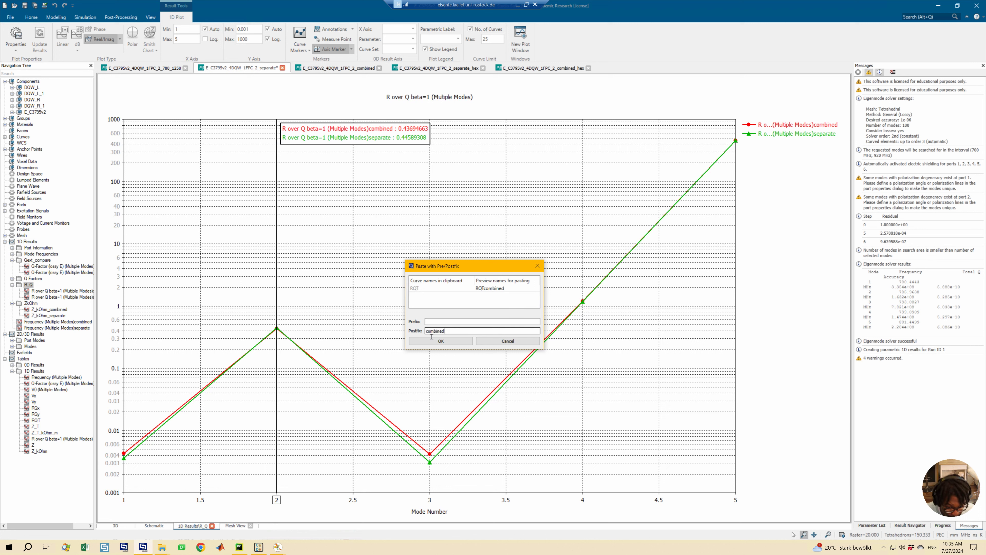
pyautogui.press('Home')
pyautogui.write('_')
pyautogui.click(443, 341)
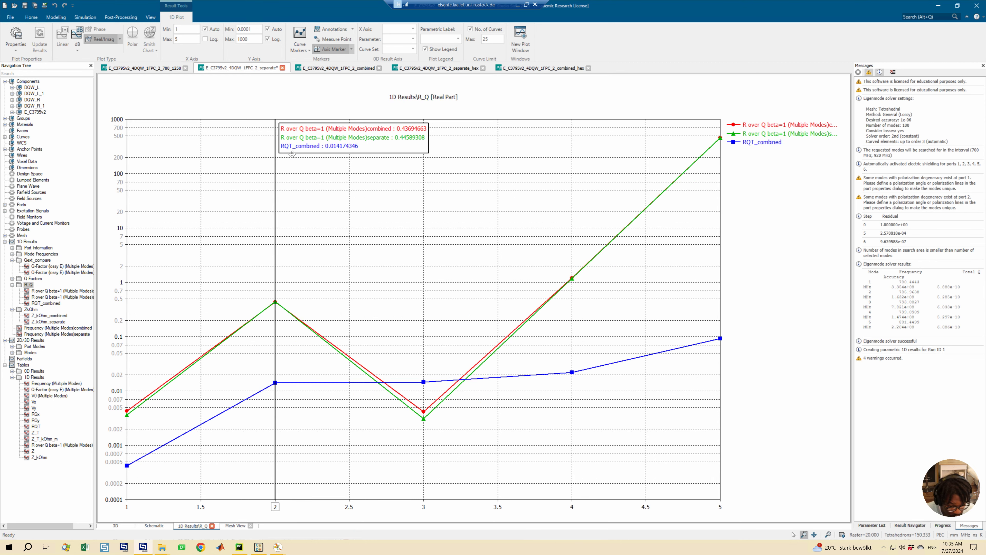
# - Copy the separate project's own RQT table curve into the R_Q folder with the postfix "_separate"
pyautogui.click(37, 444)
pyautogui.rightClick(35, 426)
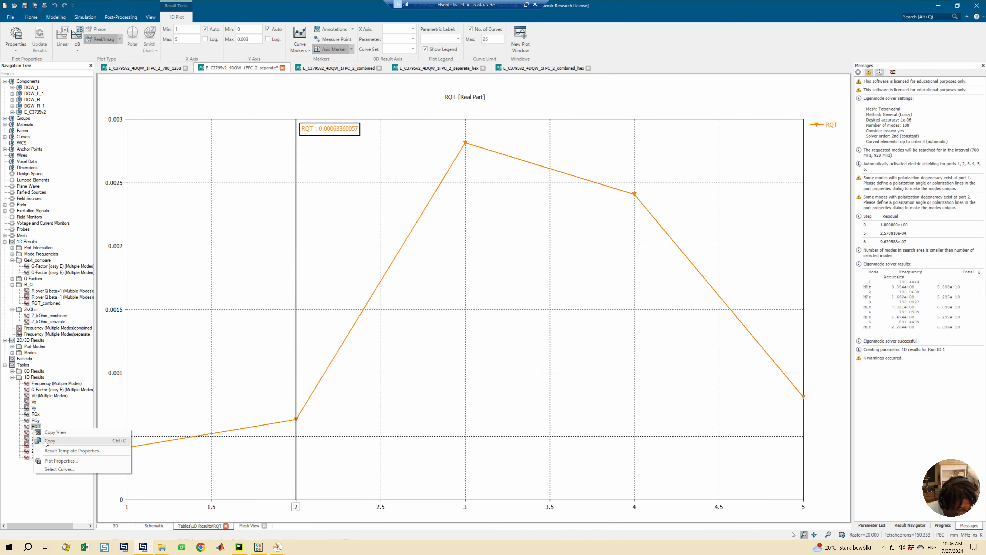
pyautogui.click(46, 441)
pyautogui.rightClick(29, 285)
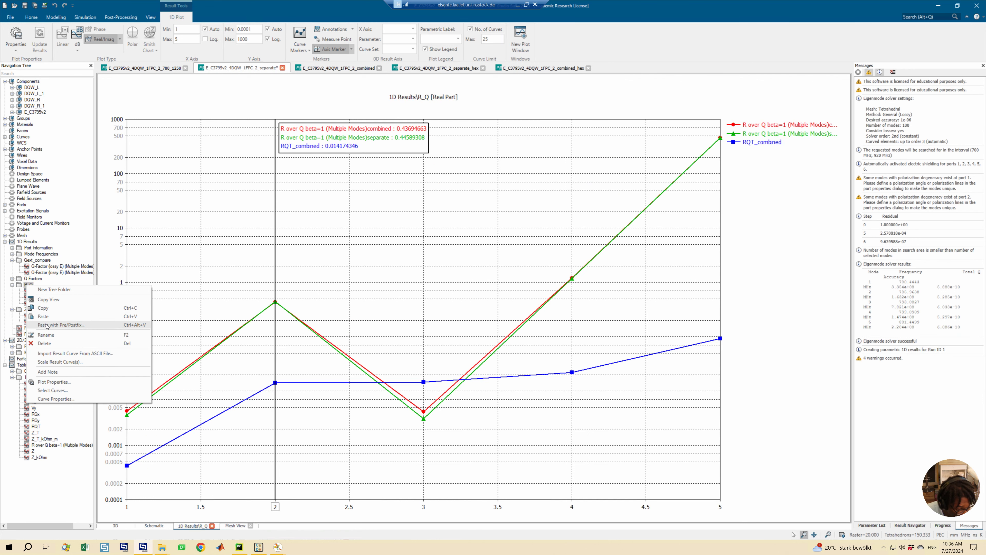
pyautogui.click(46, 325)
pyautogui.click(432, 330)
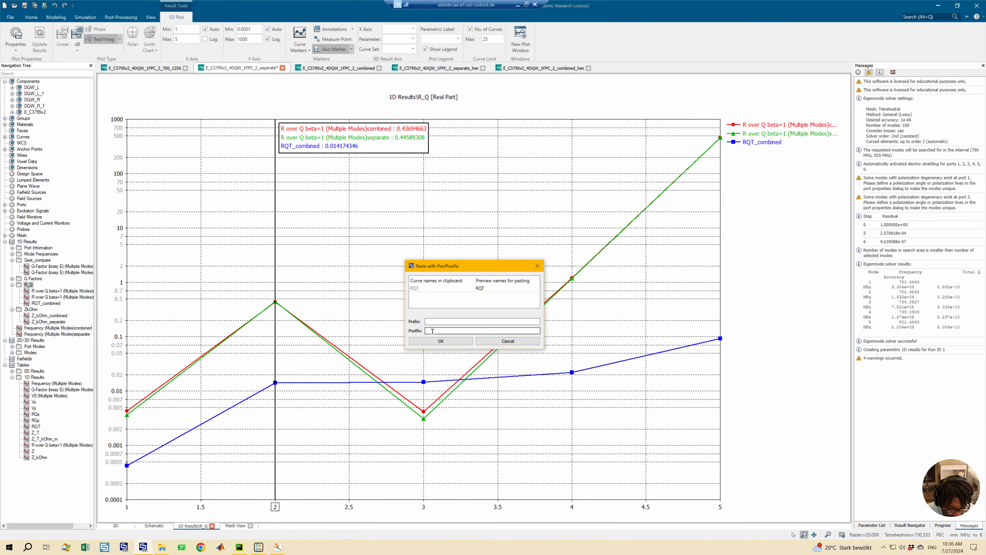
pyautogui.write('_separate')
pyautogui.click(441, 341)
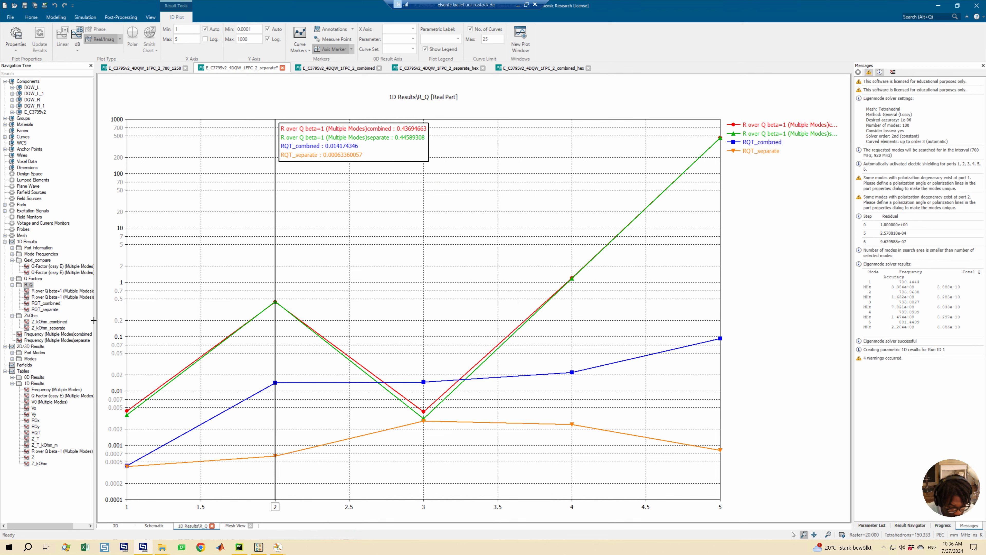
# - Plot only RQT_combined and RQT_separate, compare linear and logarithmic Y scales, and read both curves at modes 1 and 2
pyautogui.click(44, 310)
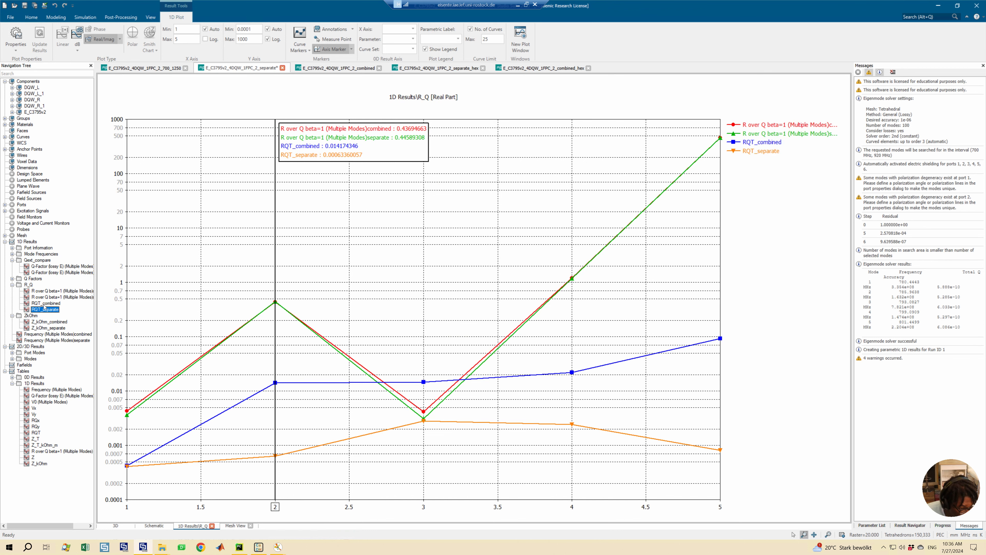
pyautogui.keyDown('ctrl'); pyautogui.click(46, 303); pyautogui.keyUp('ctrl')
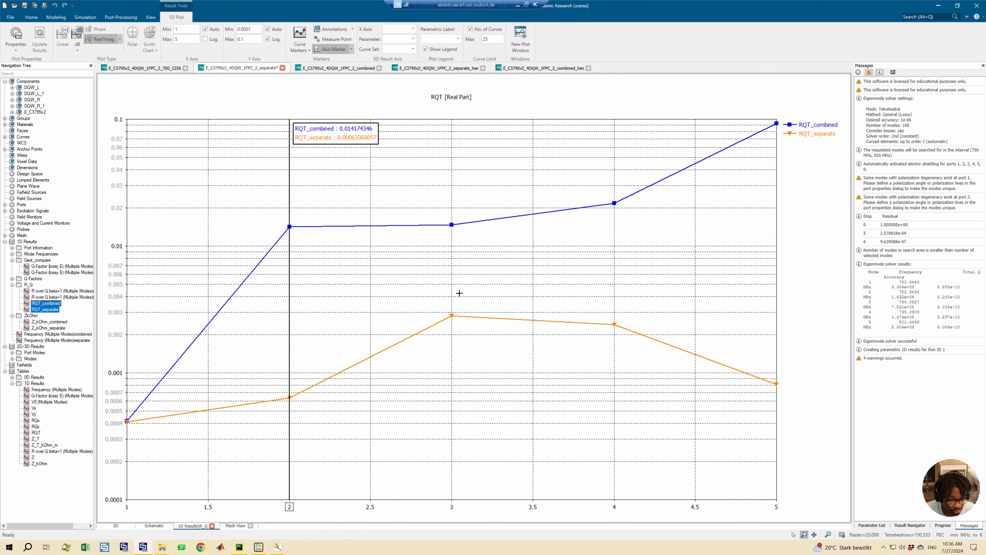
pyautogui.click(268, 39)
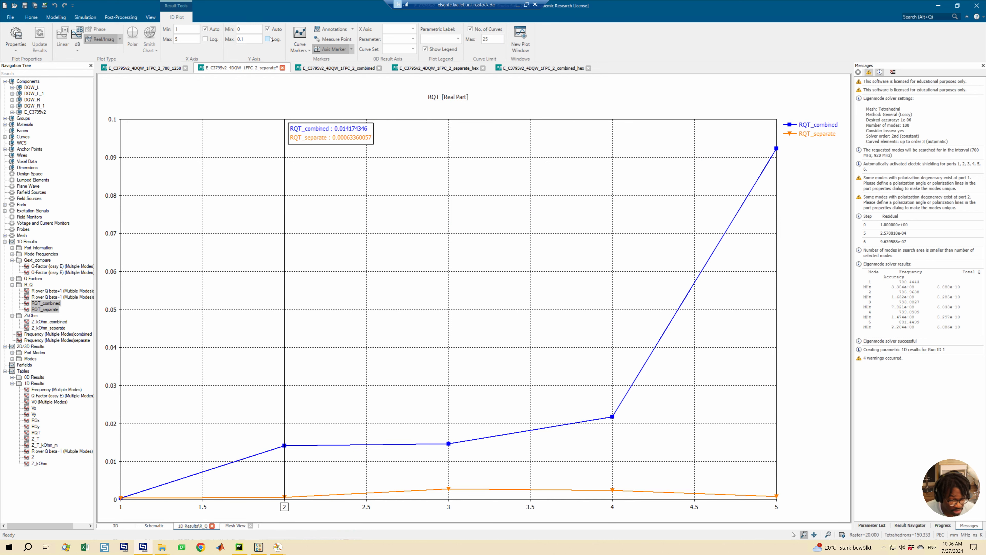
pyautogui.click(270, 39)
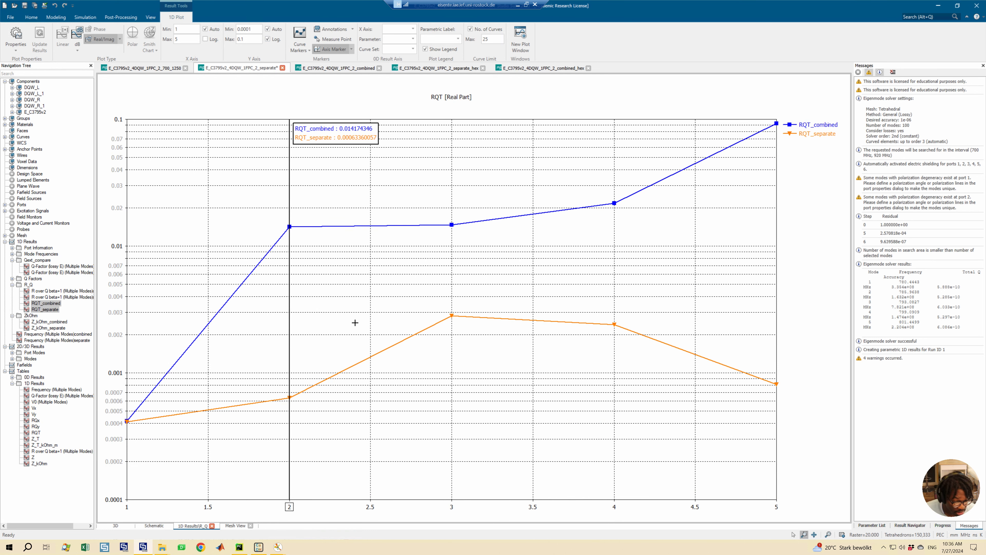
pyautogui.click(290, 323)
pyautogui.press('Left')
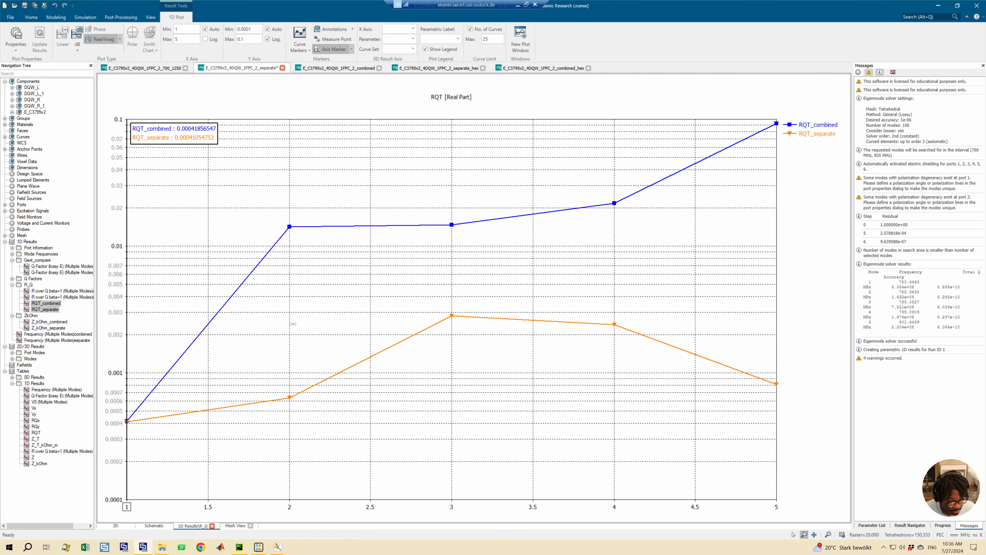
pyautogui.press('Right')
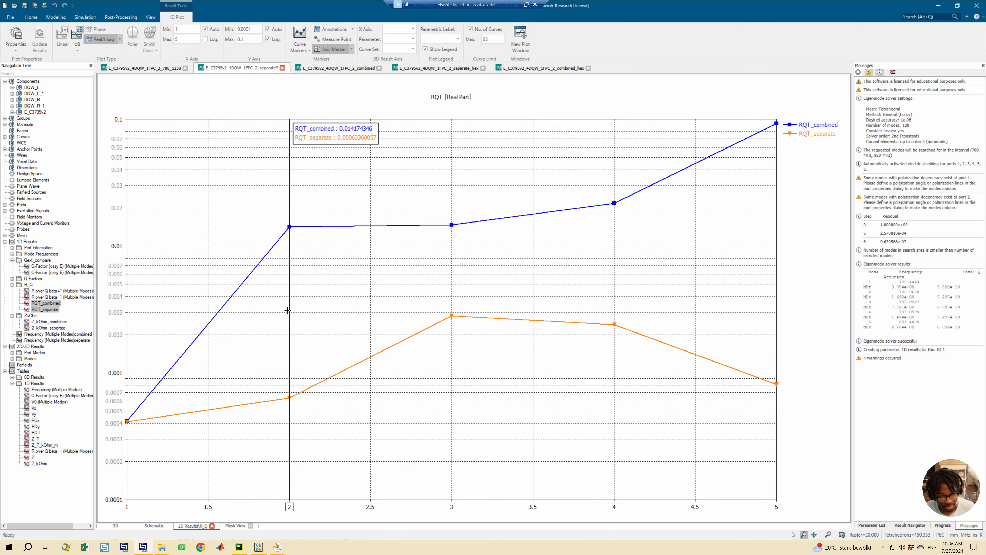
# - Display the mode 1 electric field in the combined tetrahedral project with the whole cavity and both couplers in view
pyautogui.click(335, 70)
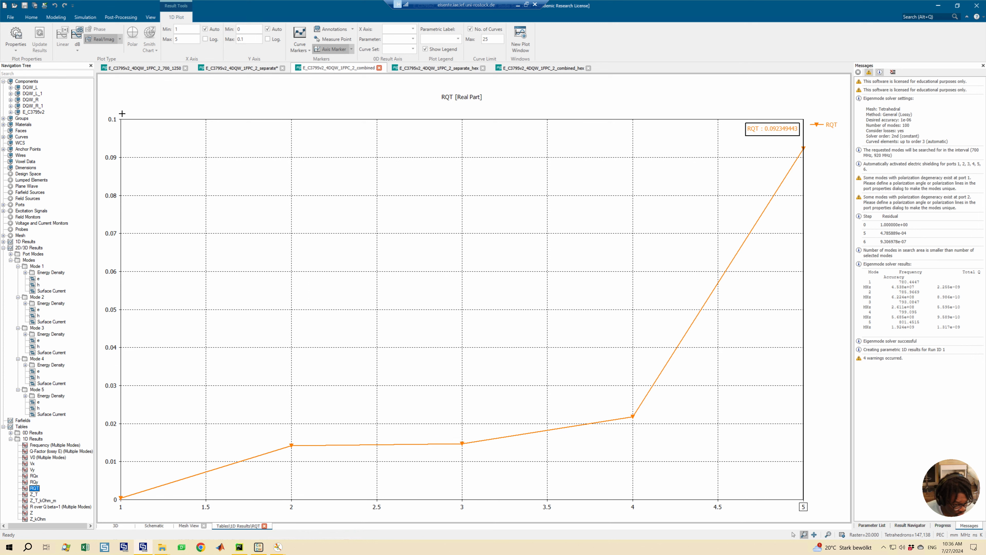
pyautogui.click(38, 279)
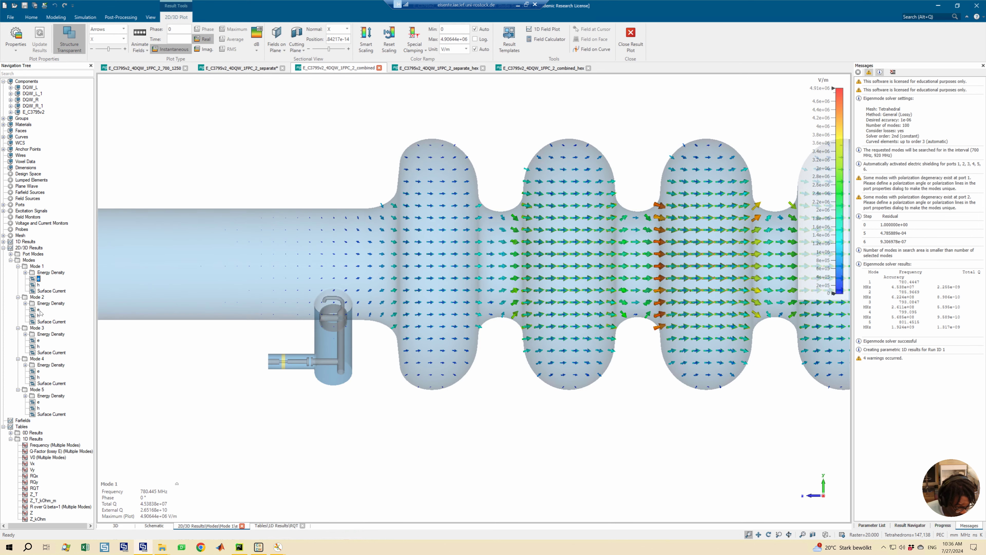
pyautogui.scroll(-2, 536, 263)
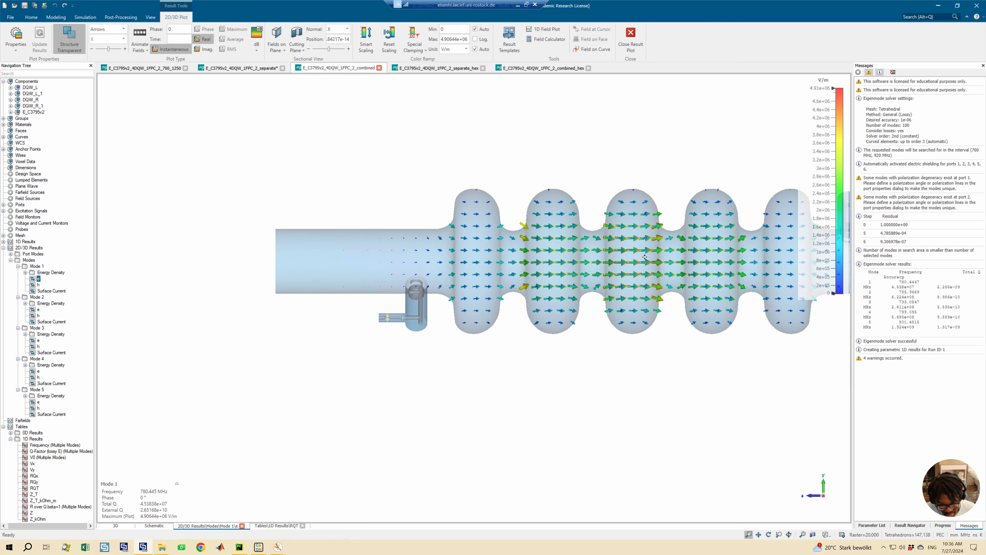
pyautogui.press('space')
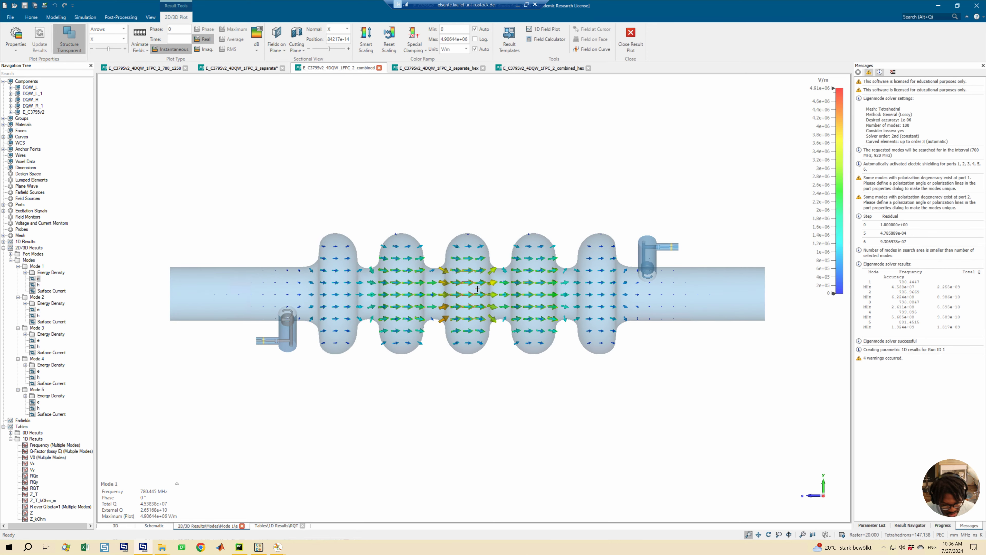
# - Plot only RQT_combined and RQT_separate in the separate tetrahedral project, read both curves at modes 3 to 5, and save the project
pyautogui.click(264, 68)
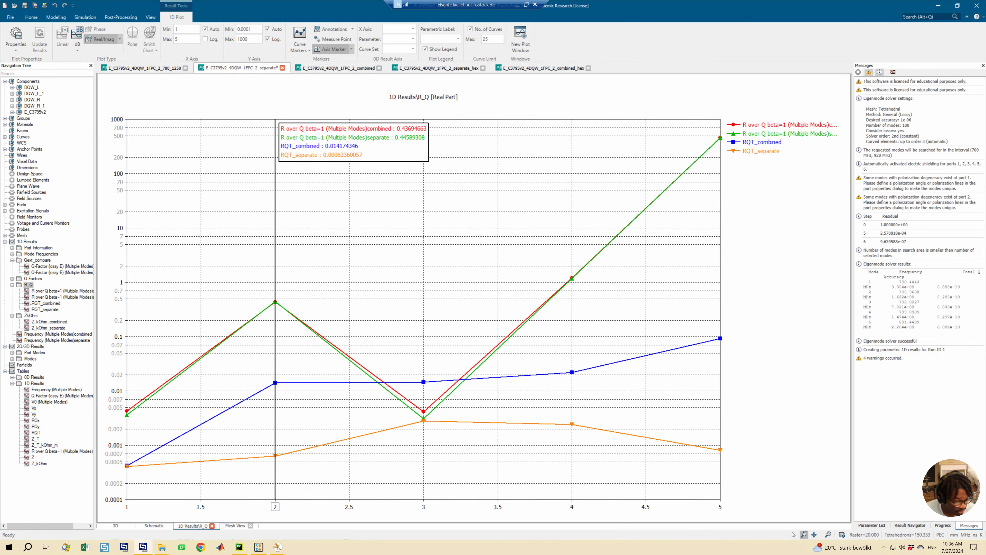
pyautogui.click(42, 303)
pyautogui.keyDown('ctrl'); pyautogui.click(44, 309); pyautogui.keyUp('ctrl')
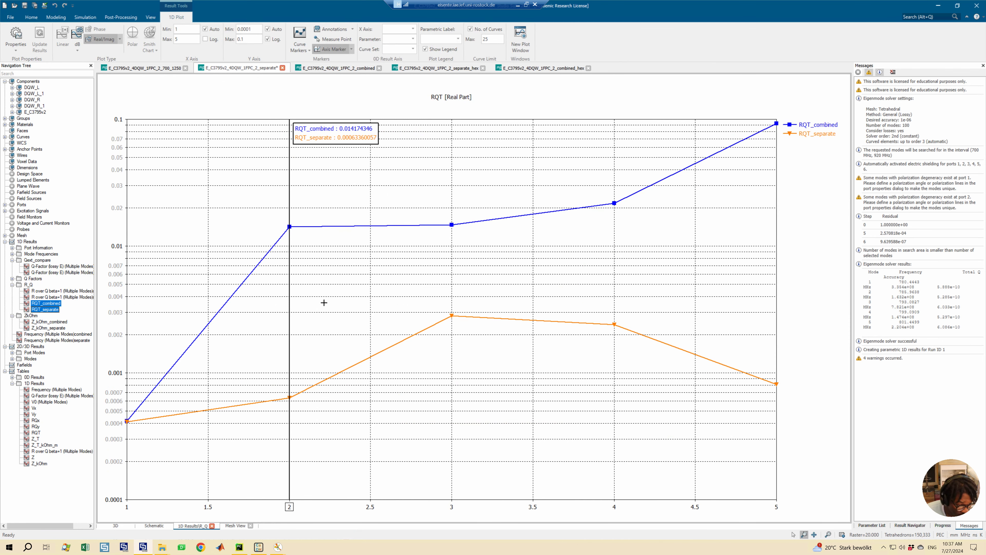
pyautogui.click(294, 301)
pyautogui.press('Right')
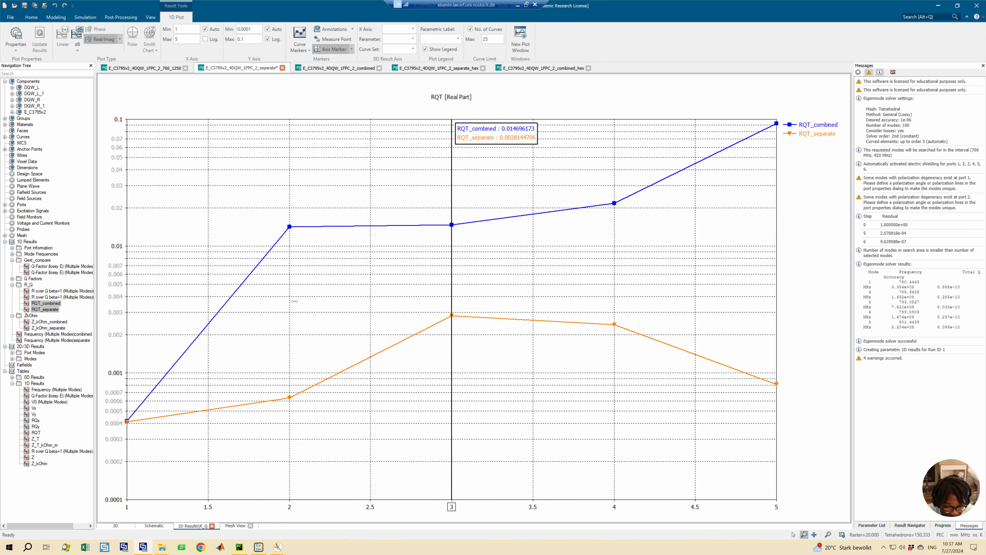
pyautogui.press('Right')
pyautogui.press('Right')
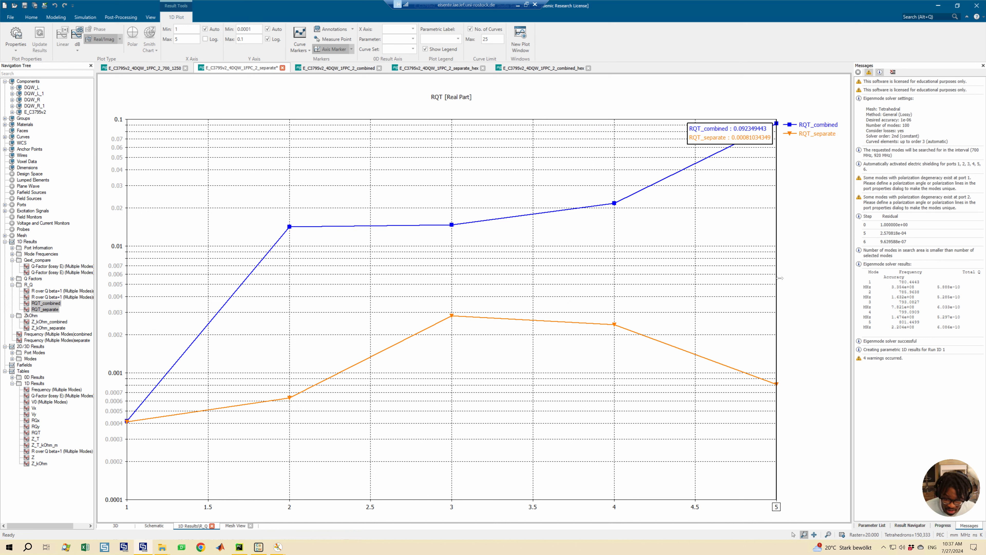
pyautogui.press('Left')
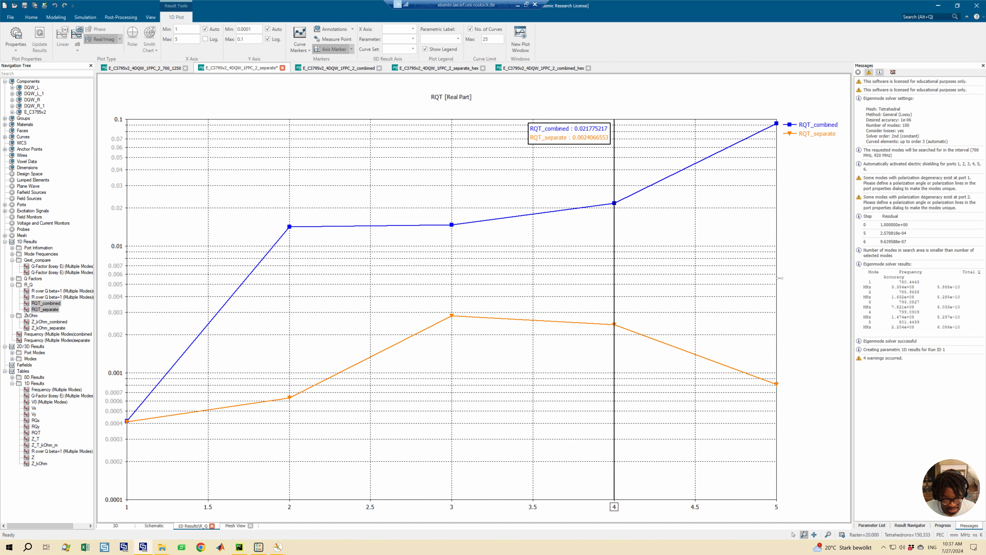
pyautogui.hotkey('ctrl', 's')
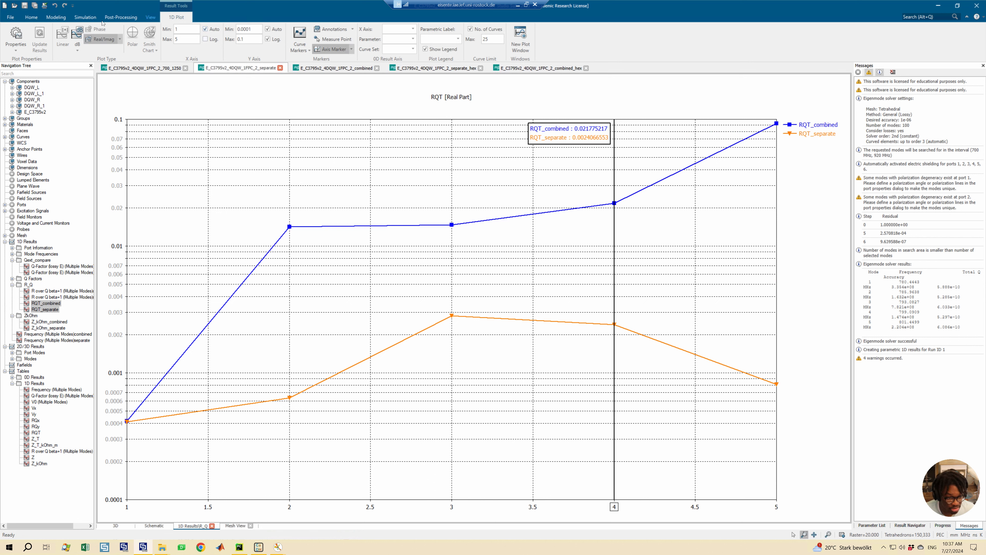
# - Review the global tetrahedral mesh properties of the separate project and of the combined project
pyautogui.click(85, 18)
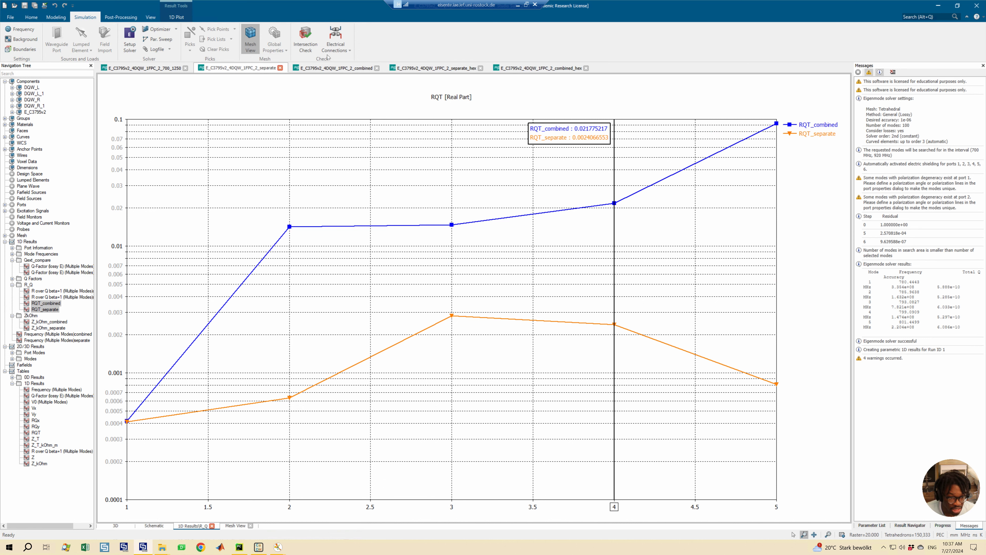
pyautogui.click(274, 37)
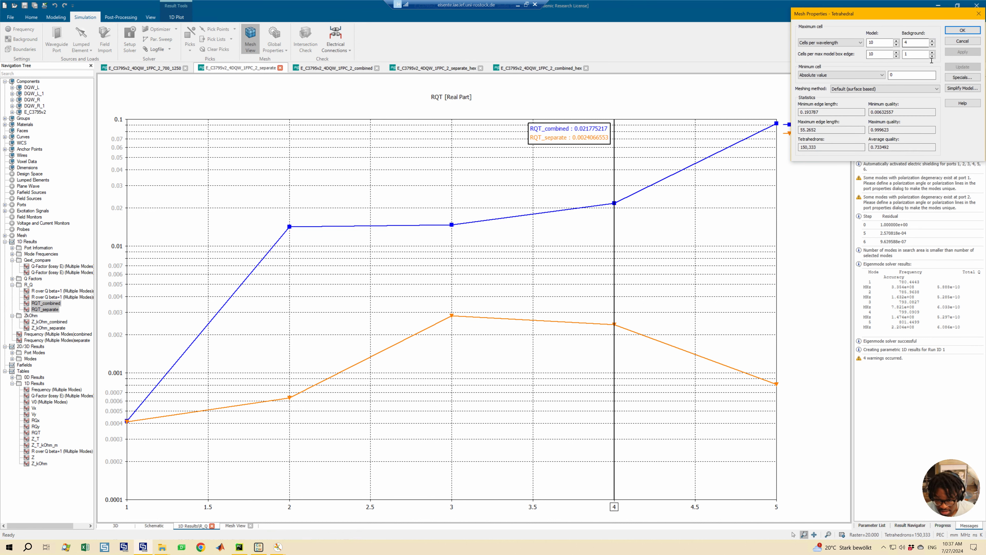
pyautogui.click(979, 14)
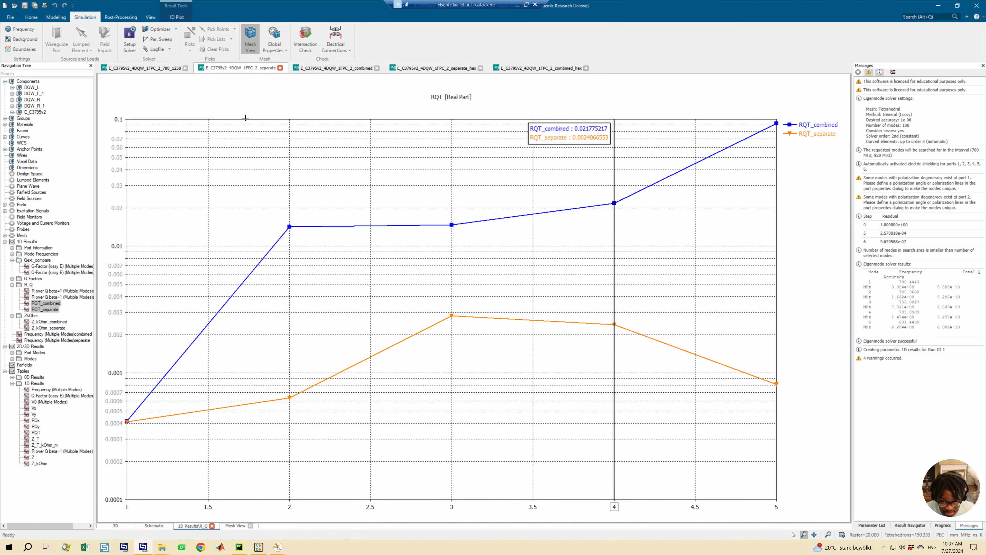
pyautogui.click(332, 70)
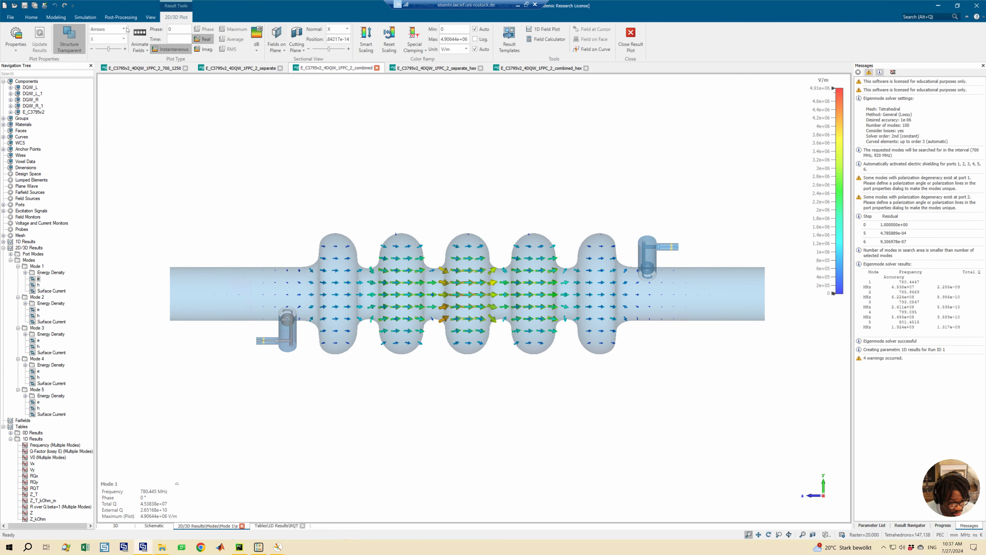
pyautogui.click(85, 17)
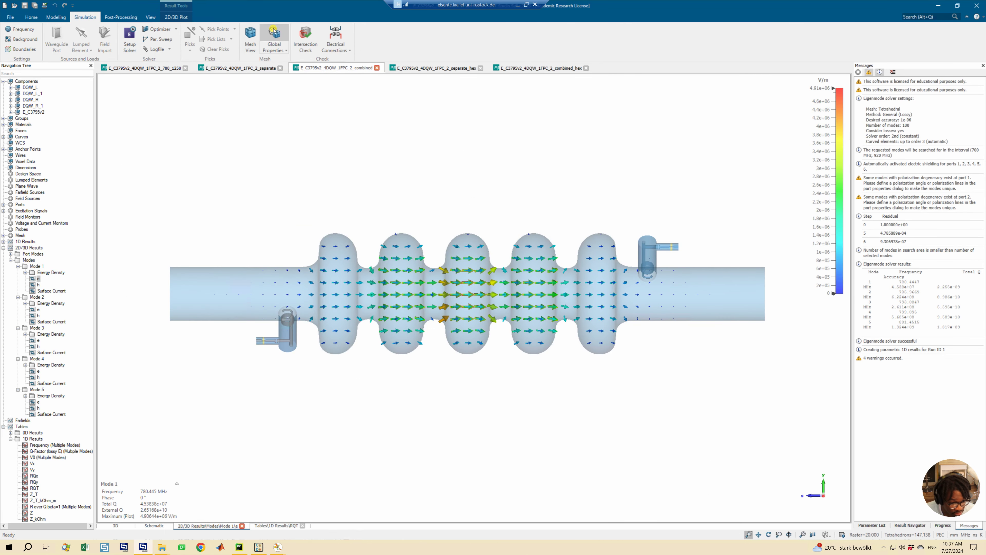
pyautogui.click(274, 38)
pyautogui.click(969, 33)
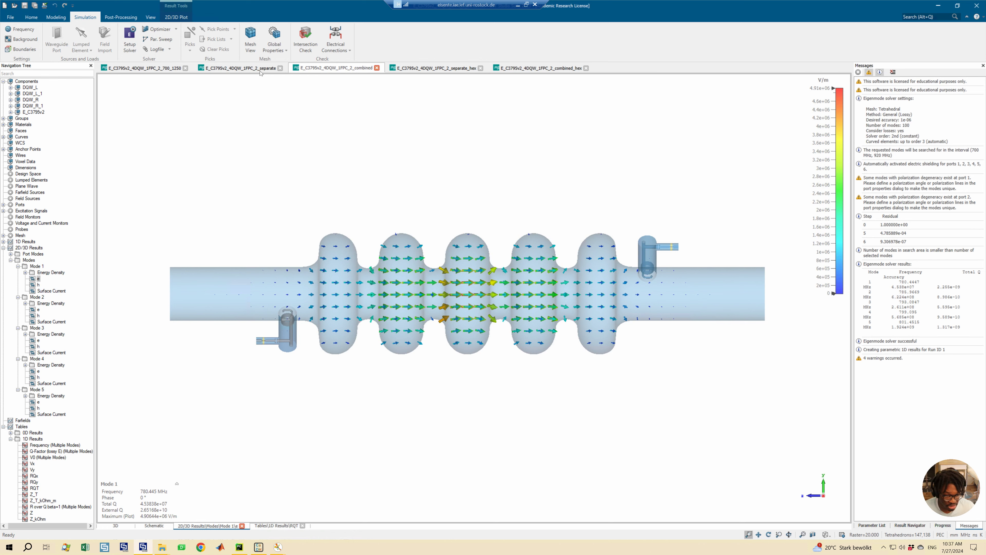
# - Return to the separate tetrahedral project and show the RQT_combined and RQT_separate curves together without the other R_Q curves
pyautogui.click(260, 69)
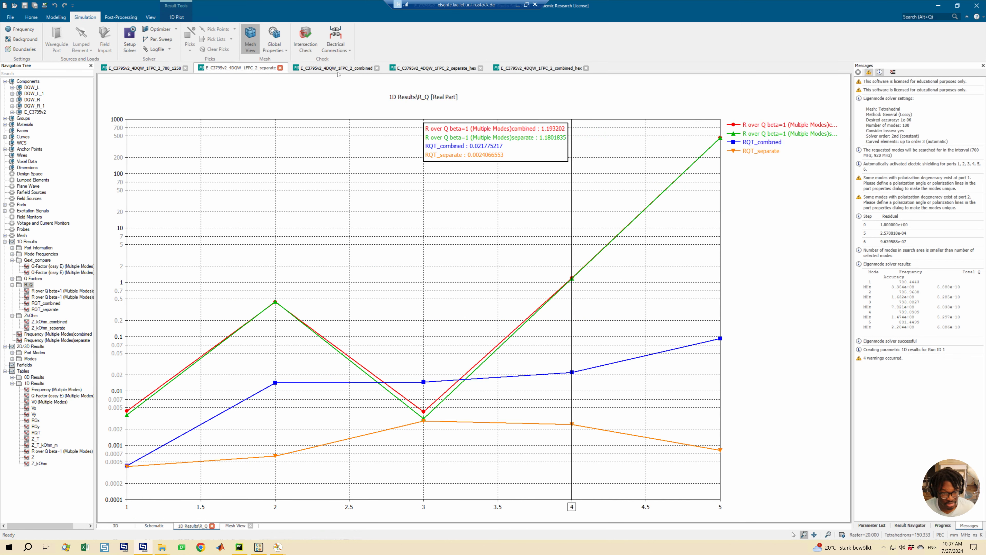
pyautogui.click(43, 303)
pyautogui.click(45, 309)
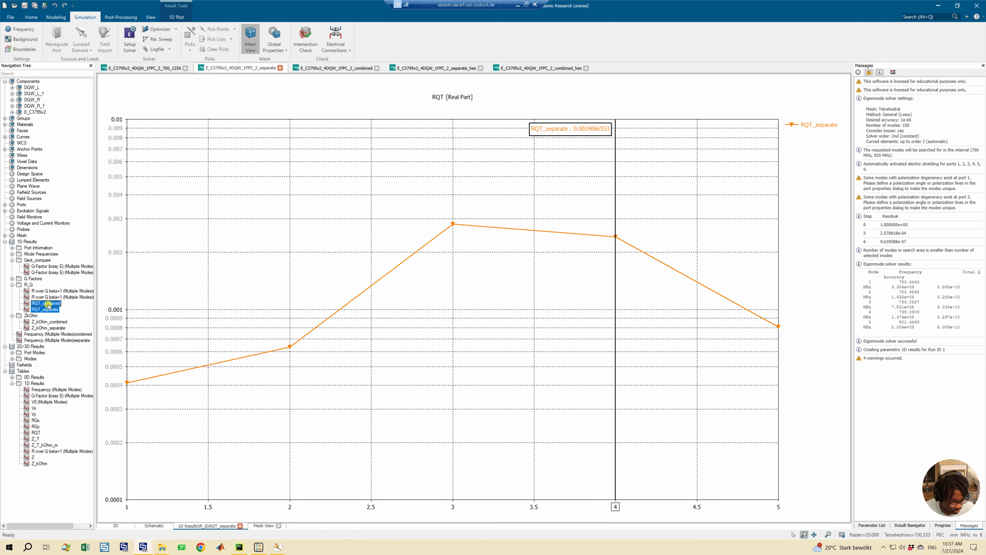
pyautogui.keyDown('ctrl'); pyautogui.click(46, 303); pyautogui.keyUp('ctrl')
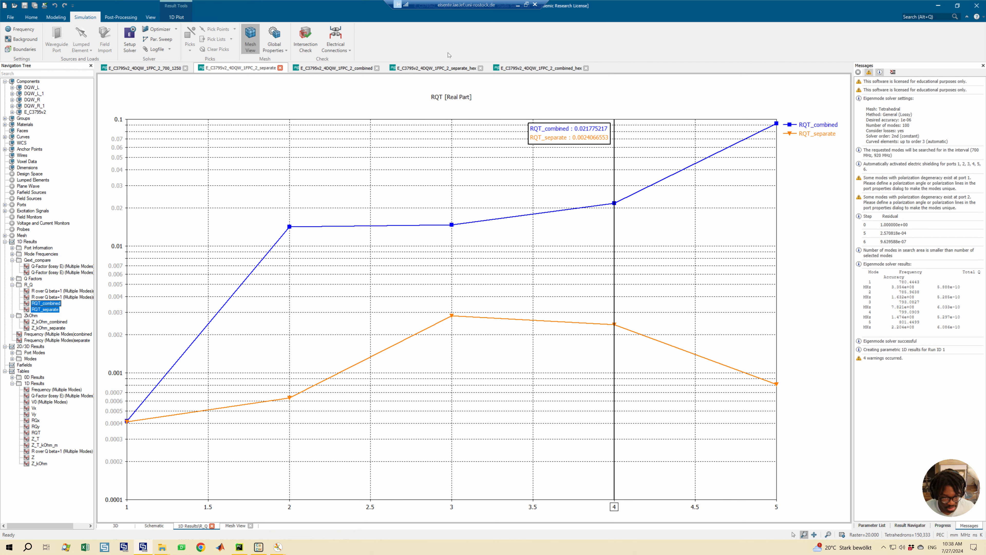
# - Display the hexahedral mesh of the separate_hex project
pyautogui.click(439, 69)
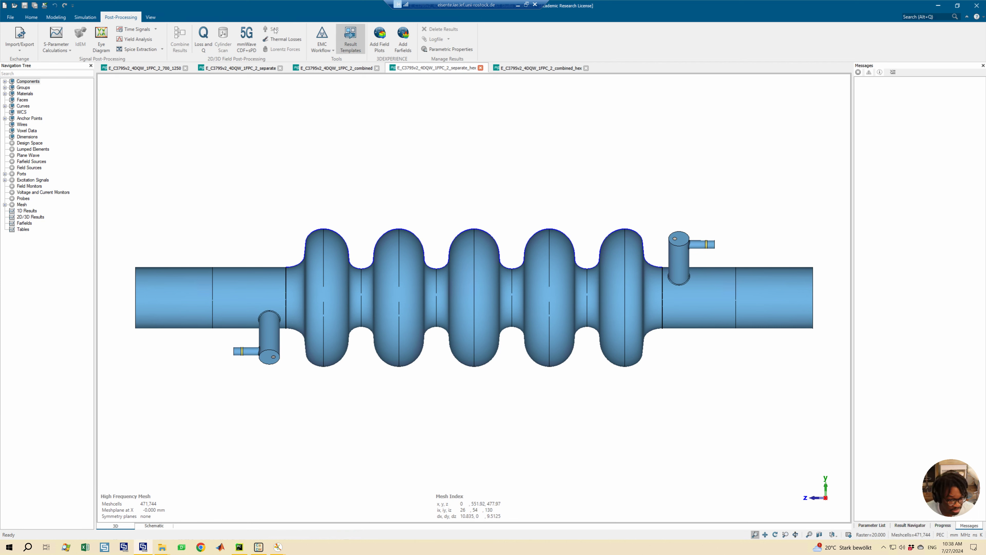
pyautogui.click(85, 17)
pyautogui.click(124, 18)
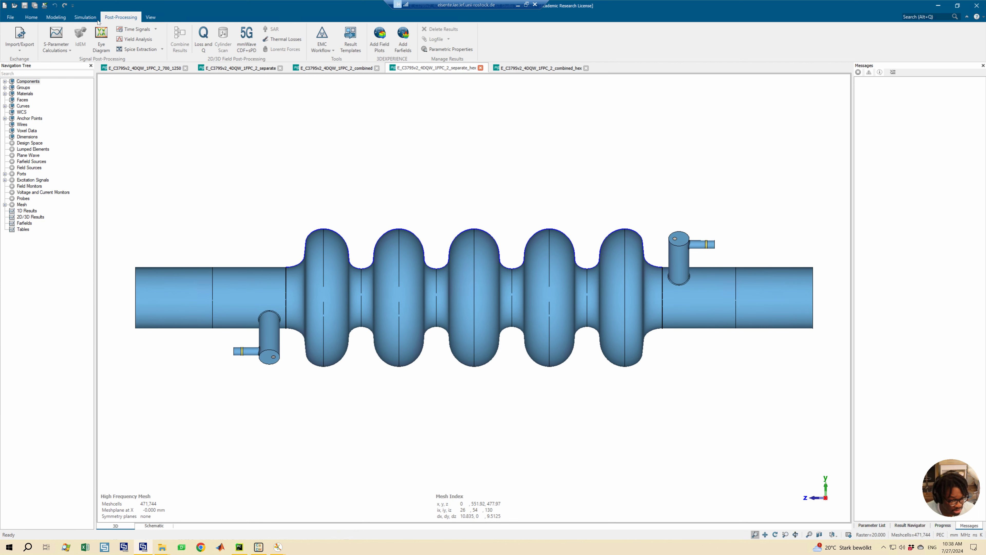
pyautogui.click(90, 18)
pyautogui.click(248, 37)
# - Display the hexahedral mesh of the combined_hex project and compare its mesh lines and cell count with the separate_hex project
pyautogui.click(538, 68)
pyautogui.click(213, 37)
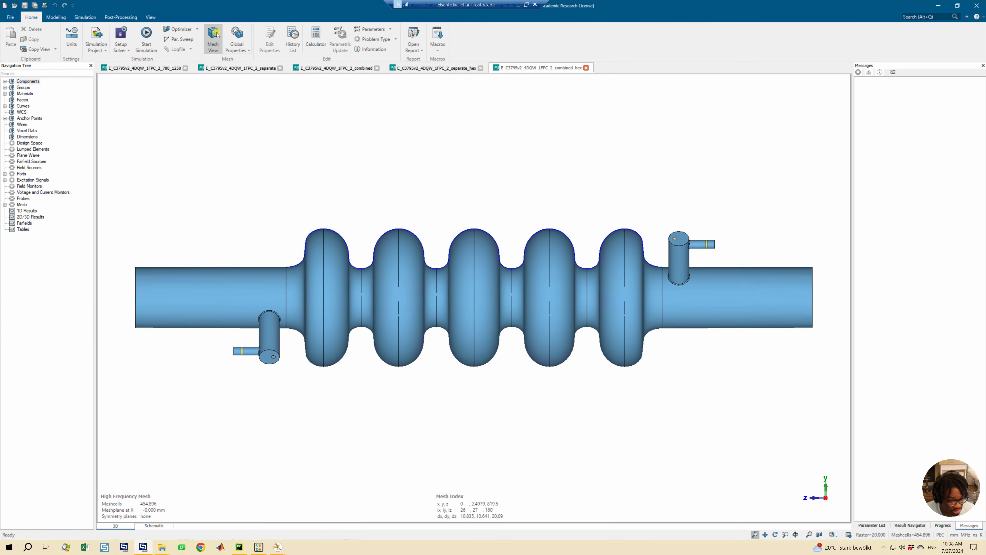
pyautogui.hotkey('ctrl', 'Tab')
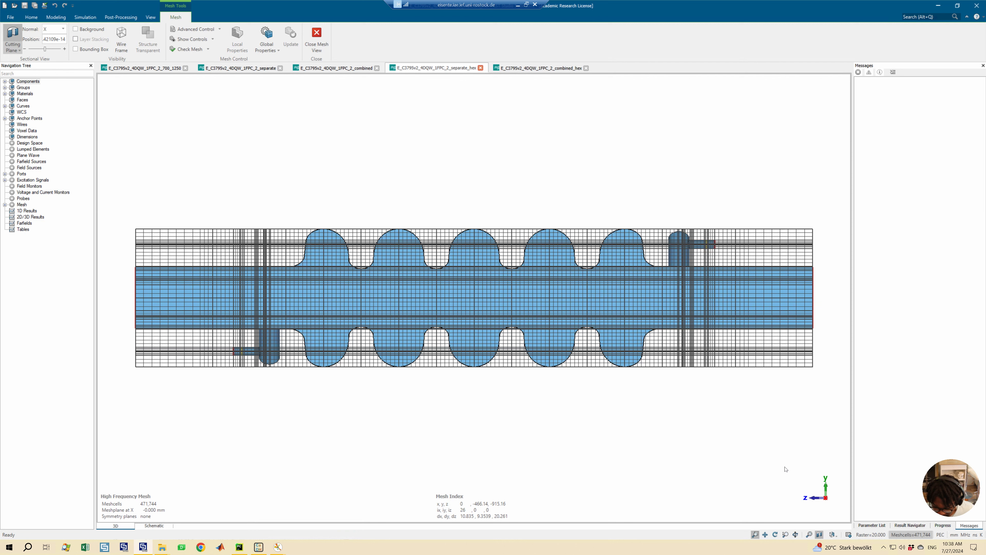
pyautogui.click(540, 68)
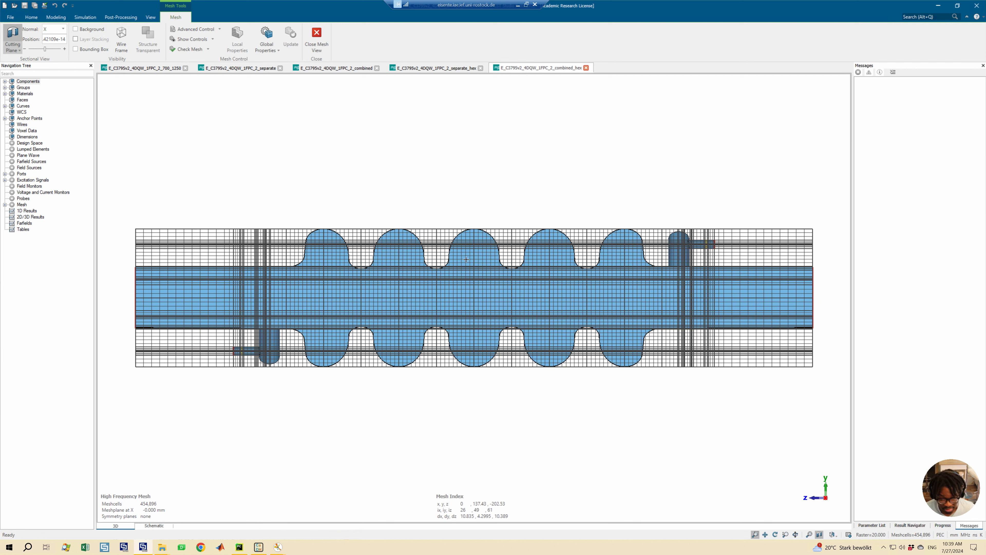
pyautogui.click(432, 68)
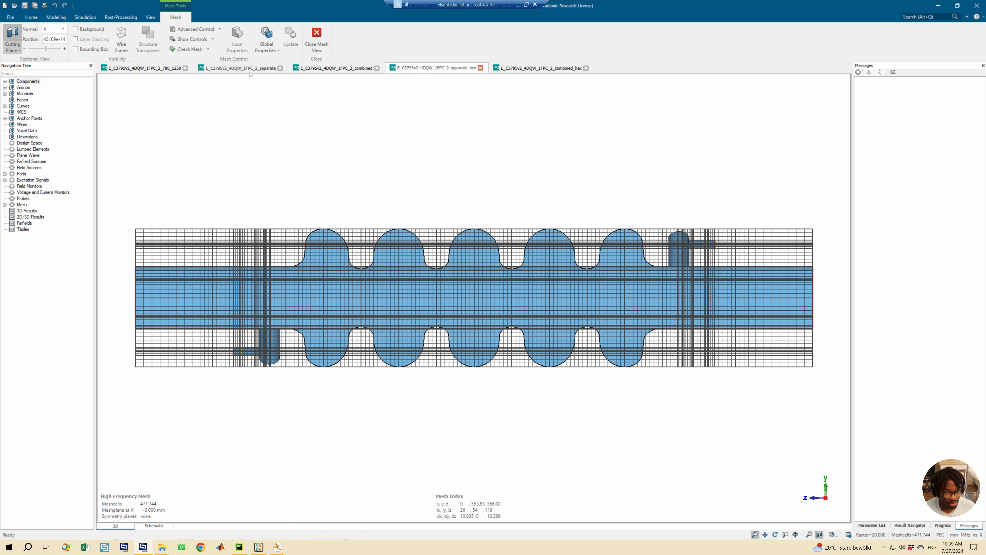
# - Compare the separate tetrahedral project's R_Q plot with the combined project's mode 1 field, ending on the R_Q plot
pyautogui.click(241, 69)
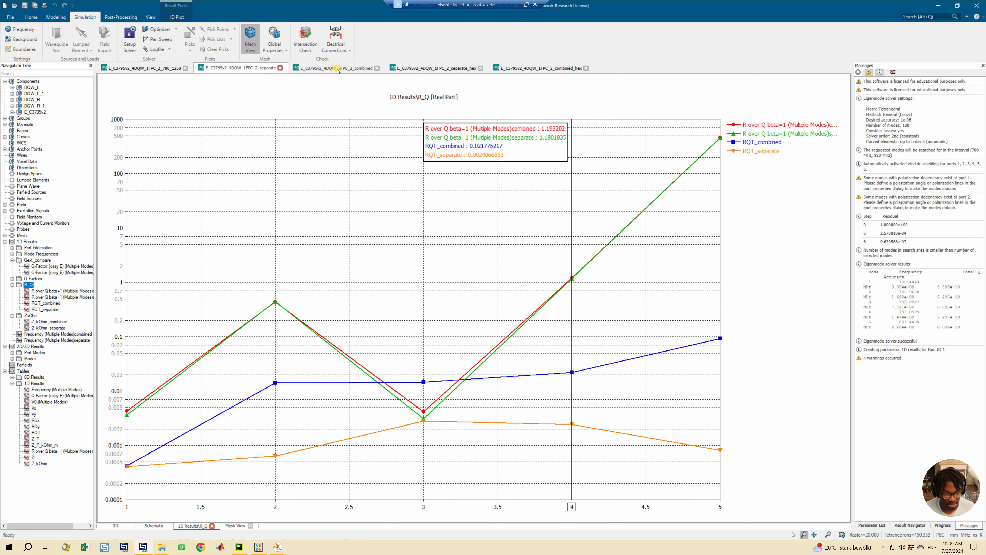
pyautogui.click(337, 70)
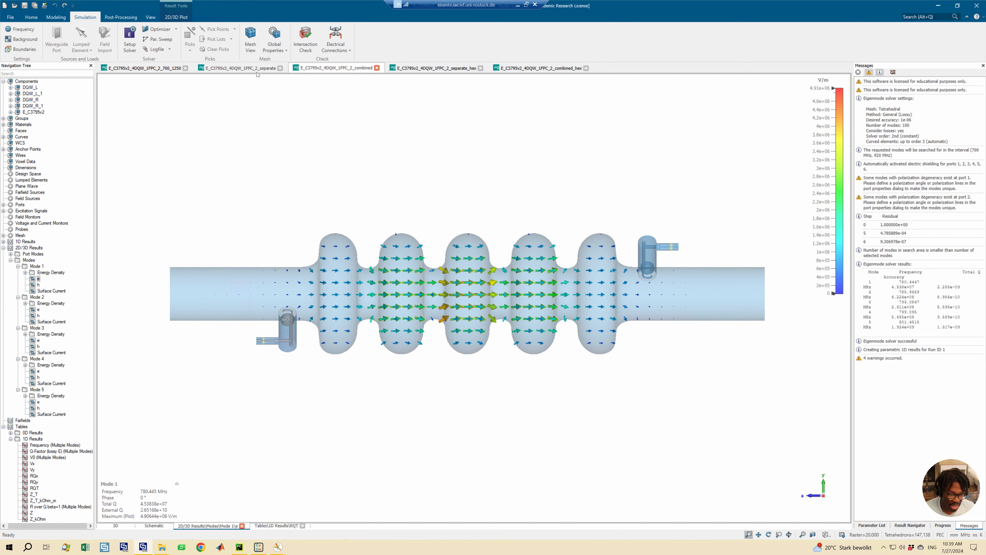
pyautogui.click(253, 70)
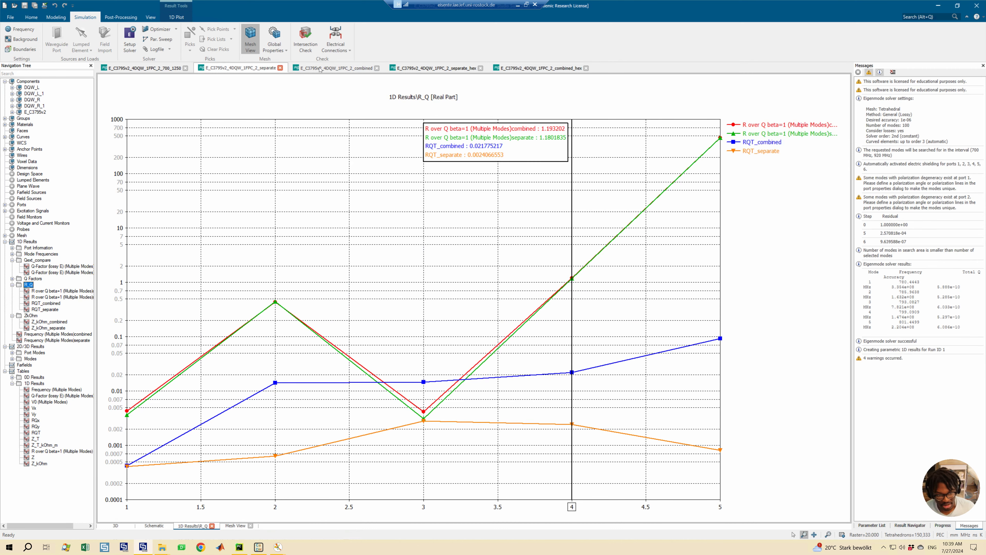